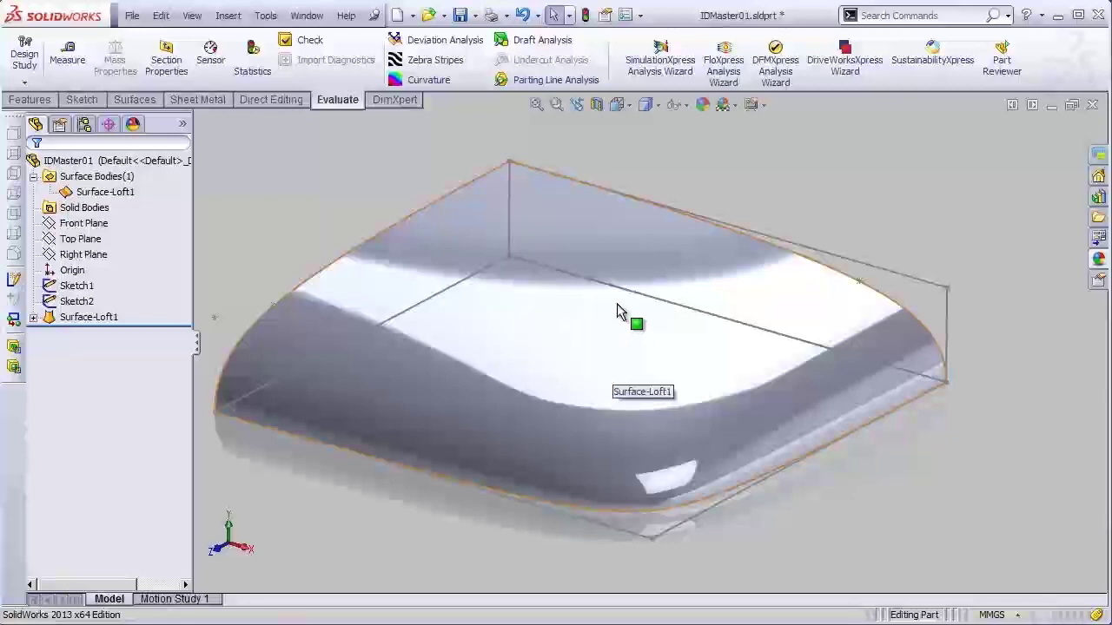
# Confirm the Cut-Extrude-Thin3 thin cut on the ID model and hide the orange body.
pyautogui.moveTo(640, 280)
pyautogui.keyDown('shift'); pyautogui.mouseDown(button='middle')
pyautogui.moveTo(634, 318)
pyautogui.moveTo(624, 293)
pyautogui.mouseUp(button='middle'); pyautogui.keyUp('shift')
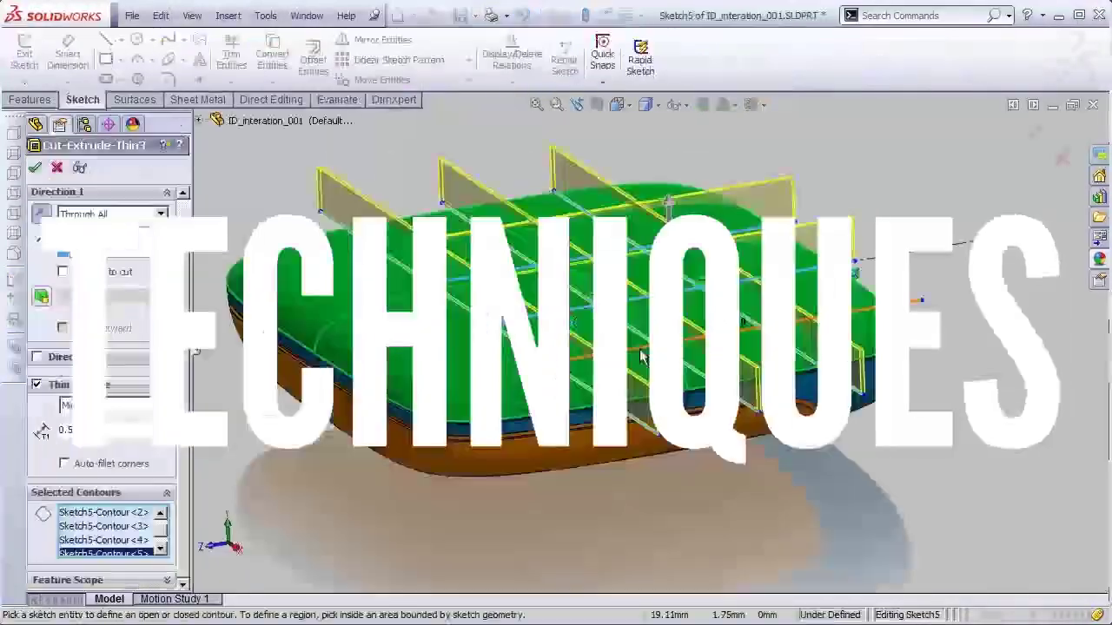
pyautogui.moveTo(573, 421); pyautogui.dragTo(684, 269, button='middle')
pyautogui.click(1033, 134)
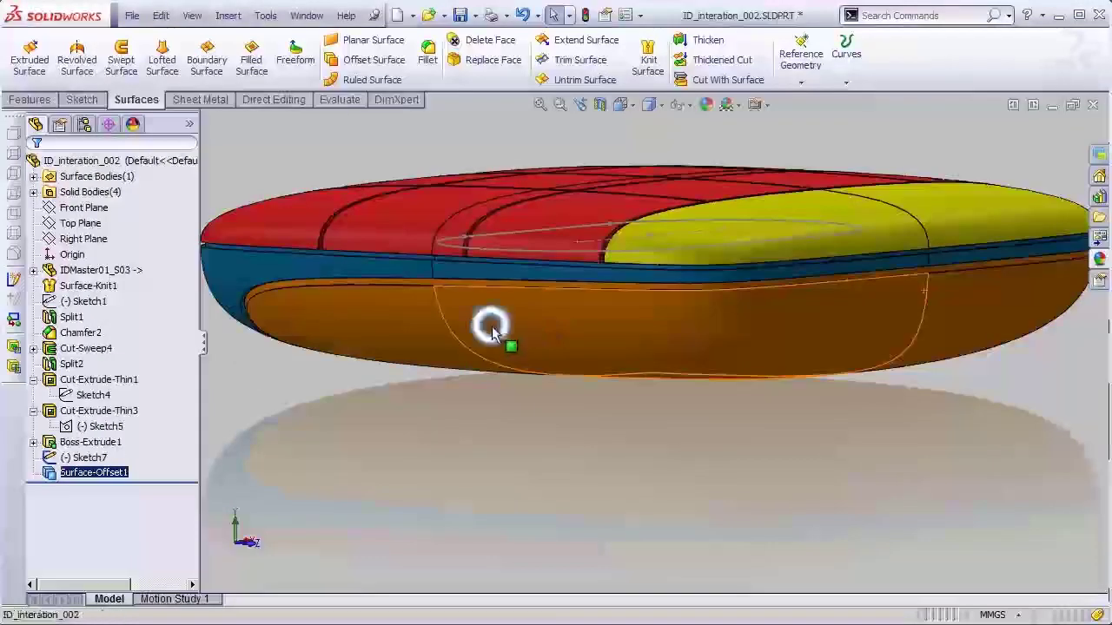
pyautogui.rightClick(492, 331)
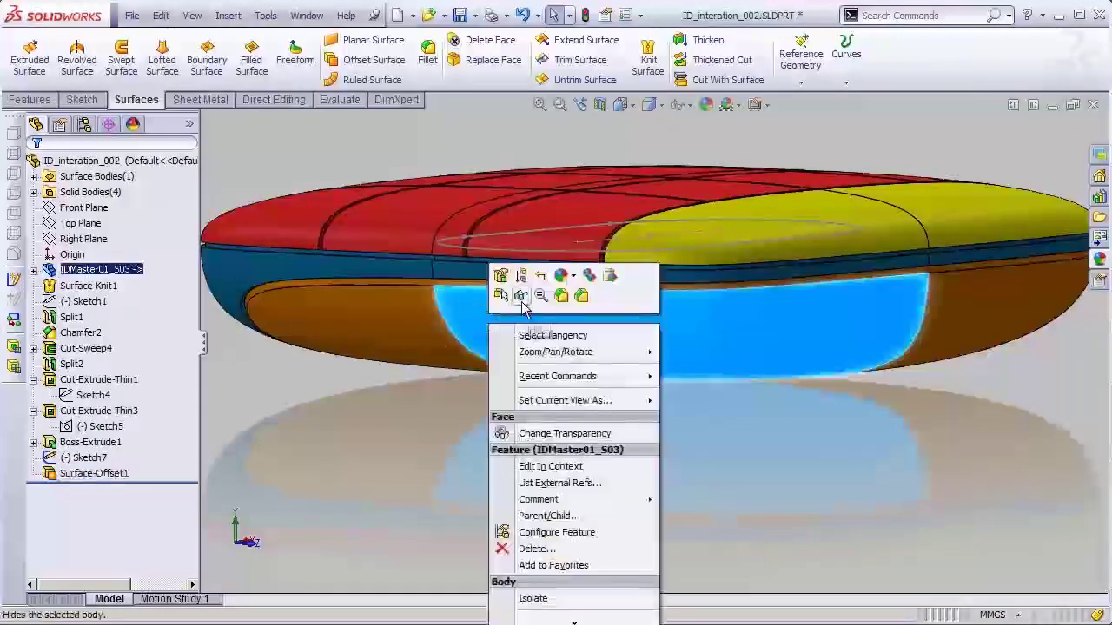
pyautogui.click(521, 297)
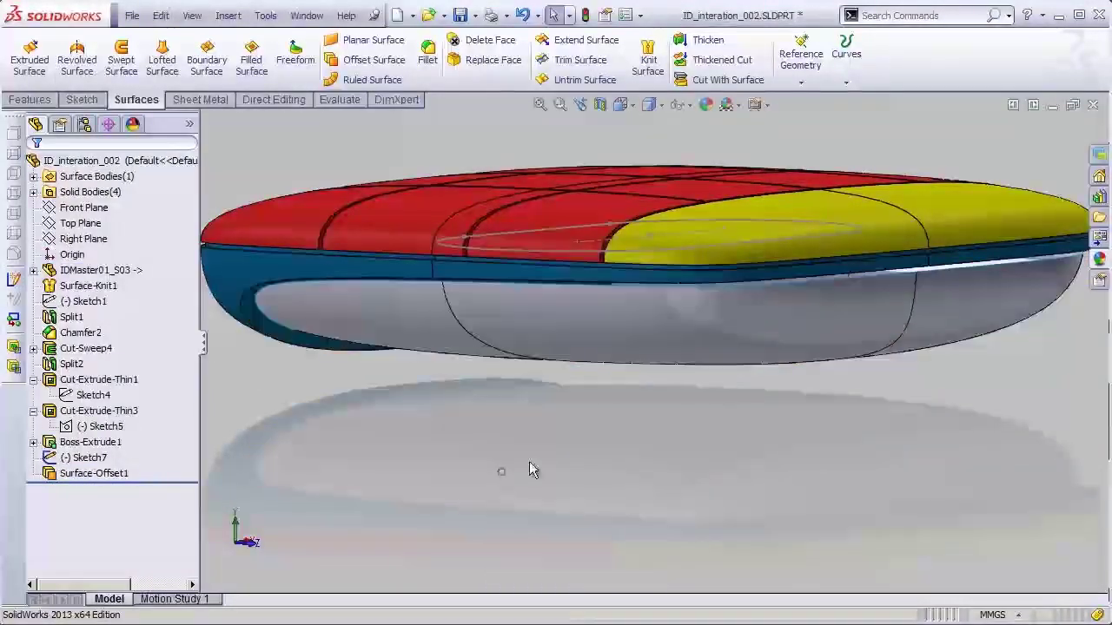
# Apply the Matte rubber appearance from the Appearances pane to the top-level assembly.
pyautogui.moveTo(529, 461); pyautogui.dragTo(693, 284, button='middle')
pyautogui.click(693, 283)
pyautogui.moveTo(607, 437); pyautogui.dragTo(428, 526, button='middle')
pyautogui.moveTo(378, 430); pyautogui.dragTo(495, 399, button='middle')
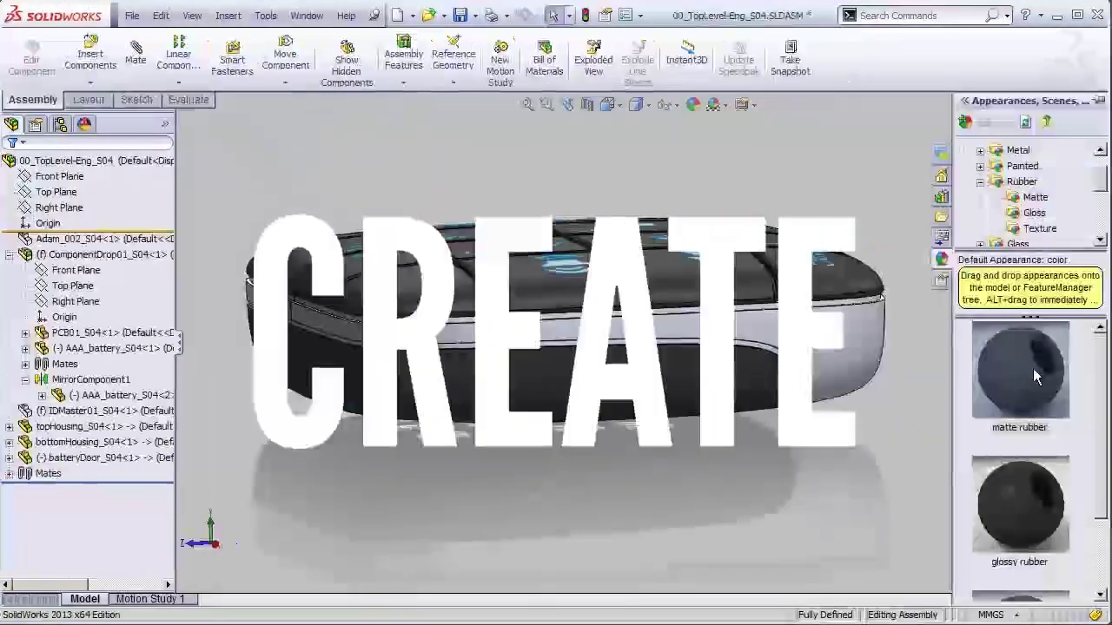
pyautogui.moveTo(1033, 368); pyautogui.dragTo(821, 352)
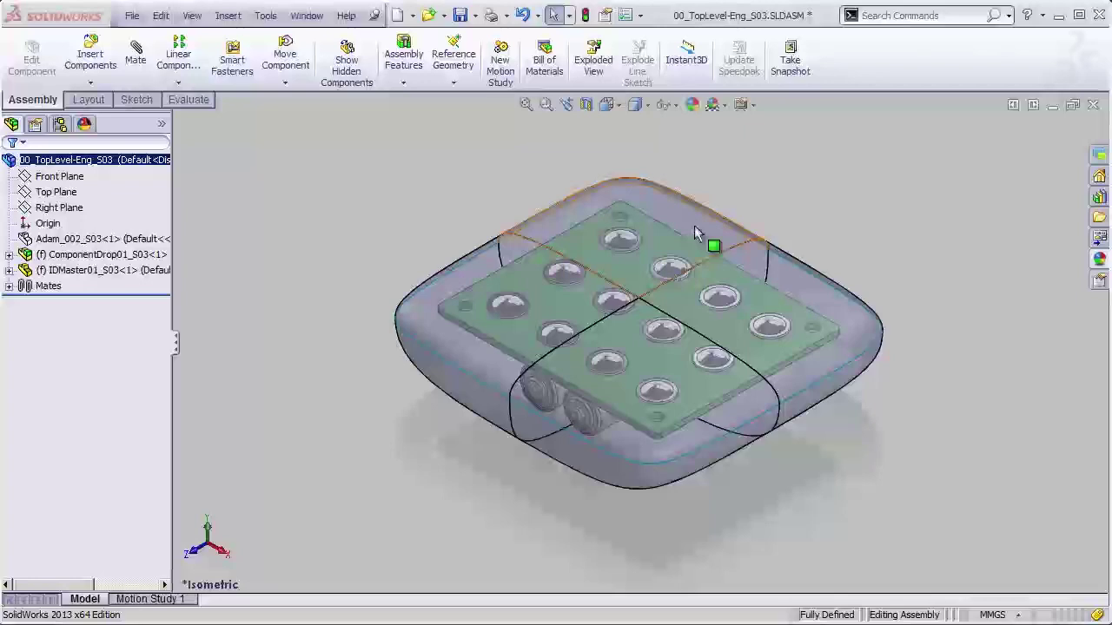
pyautogui.moveTo(606, 334); pyautogui.dragTo(622, 309, button='middle')
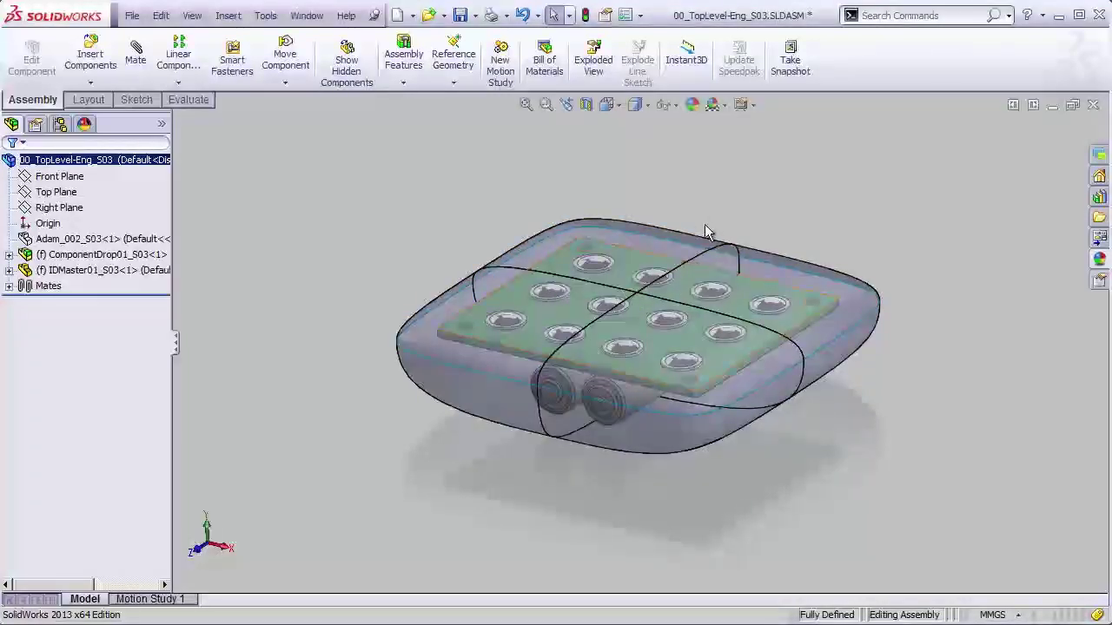
pyautogui.moveTo(775, 277)
pyautogui.mouseDown(button='middle')
pyautogui.moveTo(825, 236)
pyautogui.moveTo(796, 240)
pyautogui.moveTo(792, 282)
pyautogui.mouseUp(button='middle')
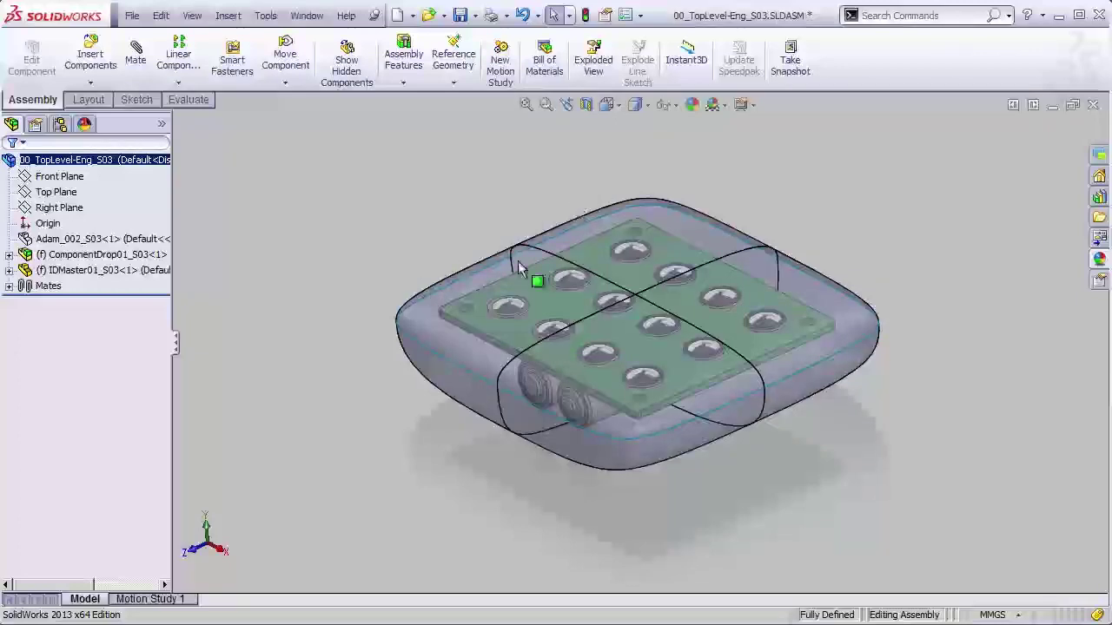
pyautogui.moveTo(526, 271); pyautogui.dragTo(562, 320, button='middle')
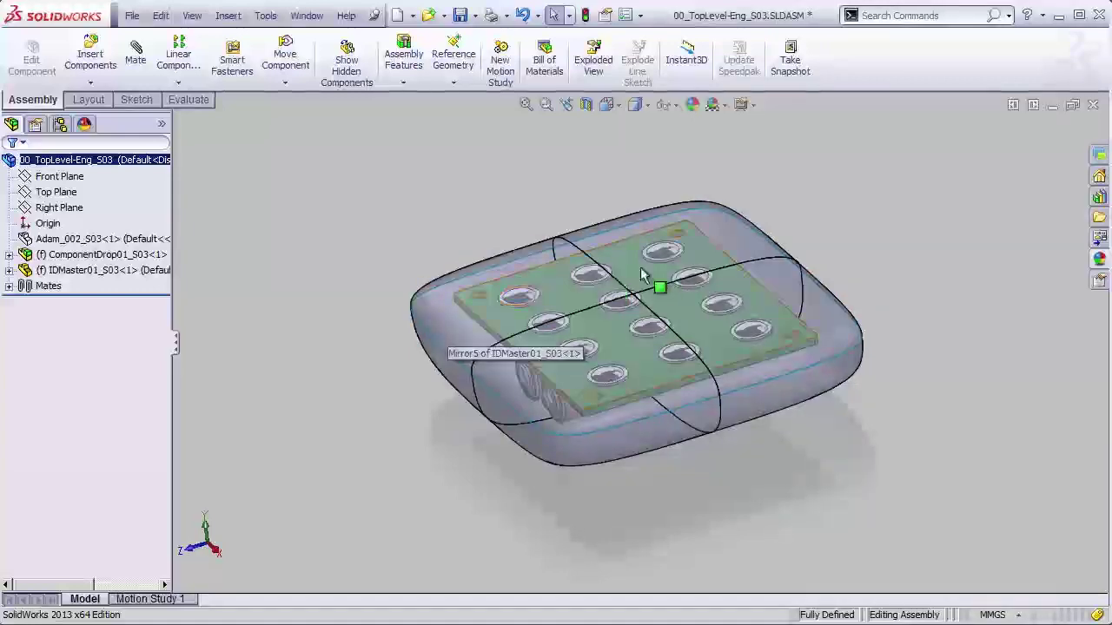
pyautogui.moveTo(637, 289); pyautogui.dragTo(599, 257, button='middle')
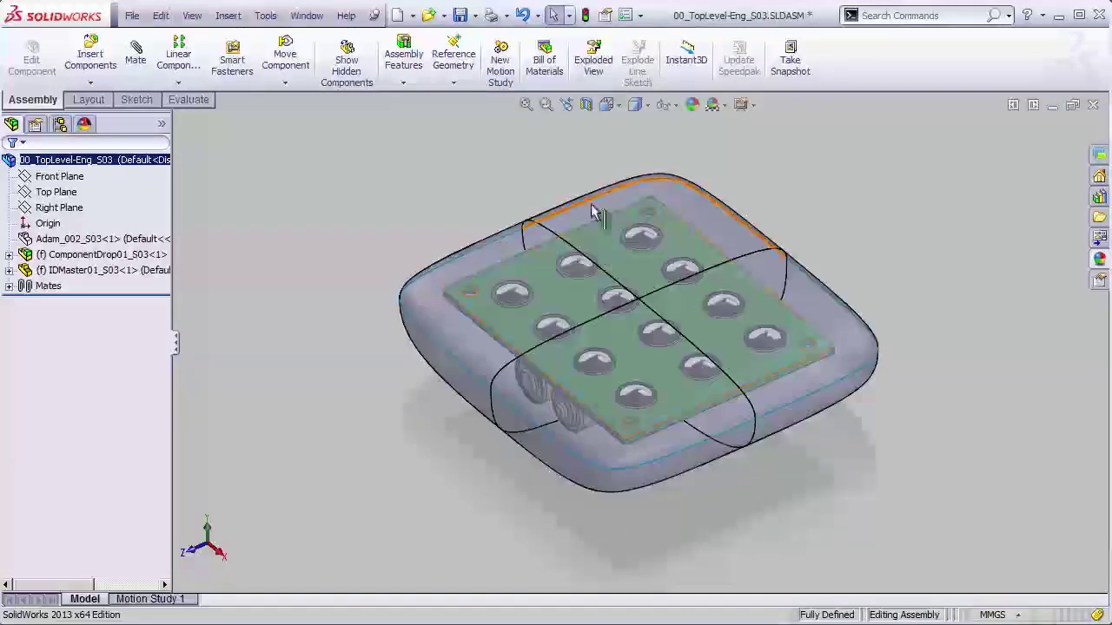
pyautogui.moveTo(482, 265)
pyautogui.mouseDown(button='middle')
pyautogui.moveTo(491, 194)
pyautogui.moveTo(481, 267)
pyautogui.mouseUp(button='middle')
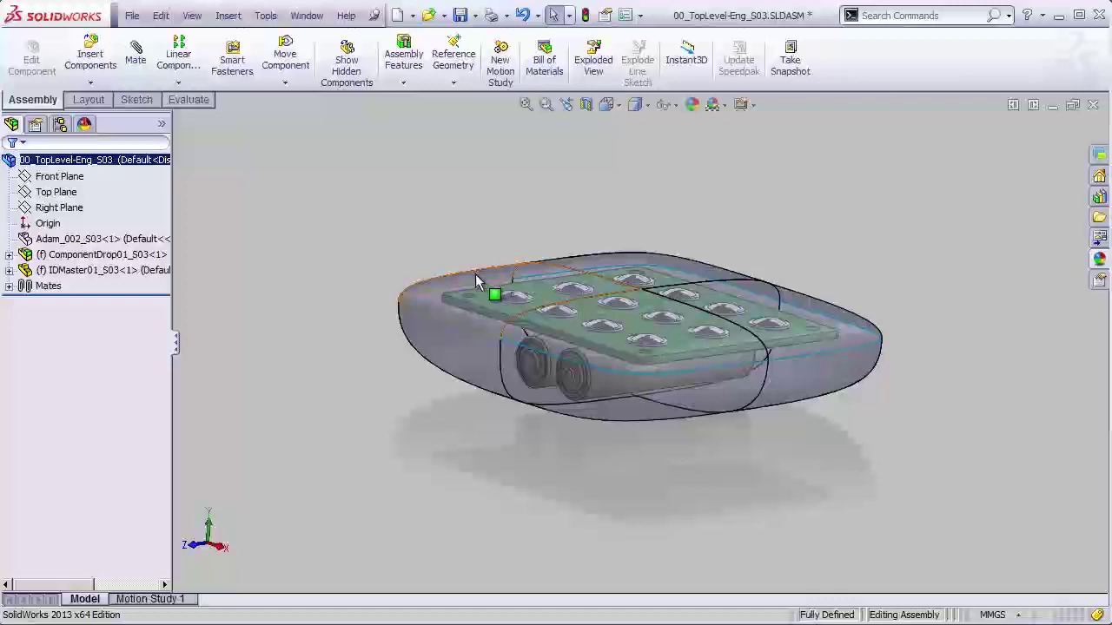
pyautogui.click(477, 280)
pyautogui.click(368, 405)
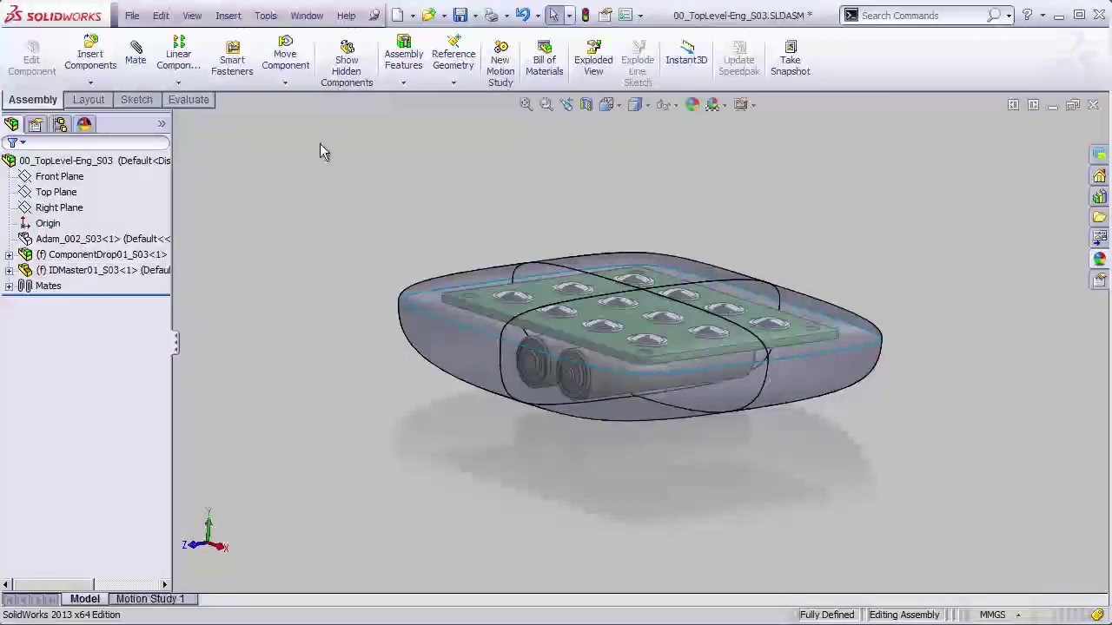
# Insert a new part on the Top Plane and exit its empty sketch, discarding changes.
pyautogui.click(92, 83)
pyautogui.click(139, 116)
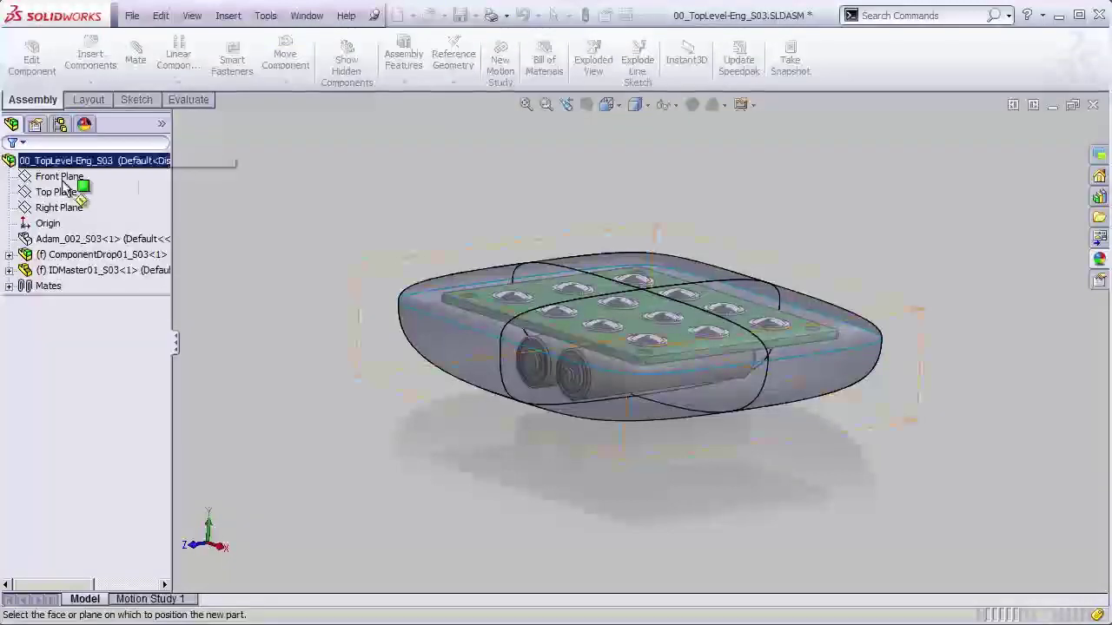
pyautogui.click(165, 271)
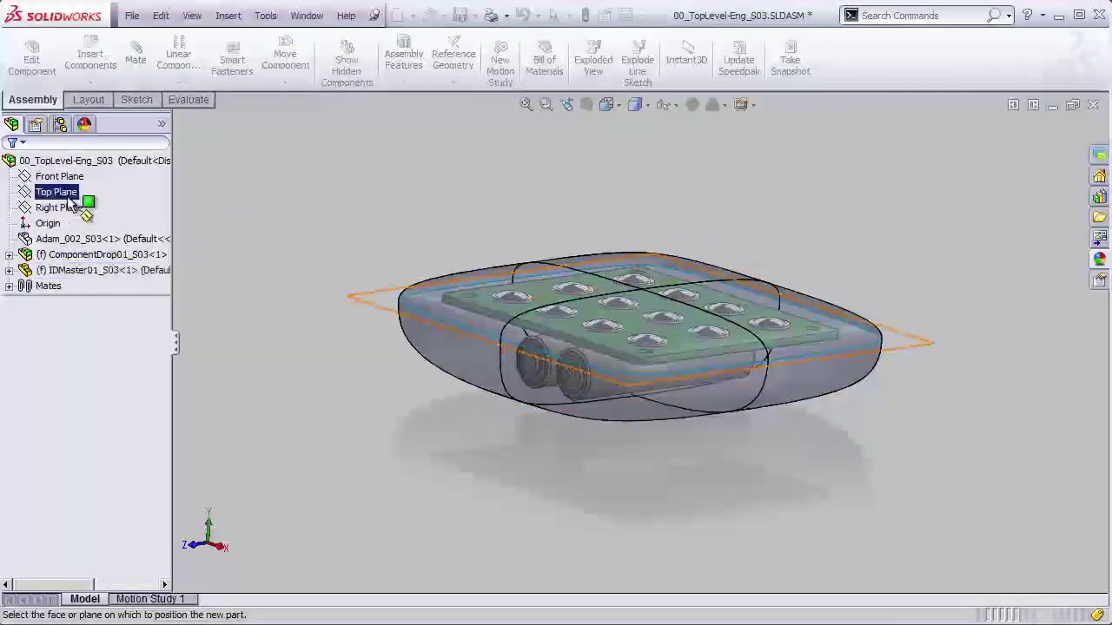
pyautogui.click(60, 177)
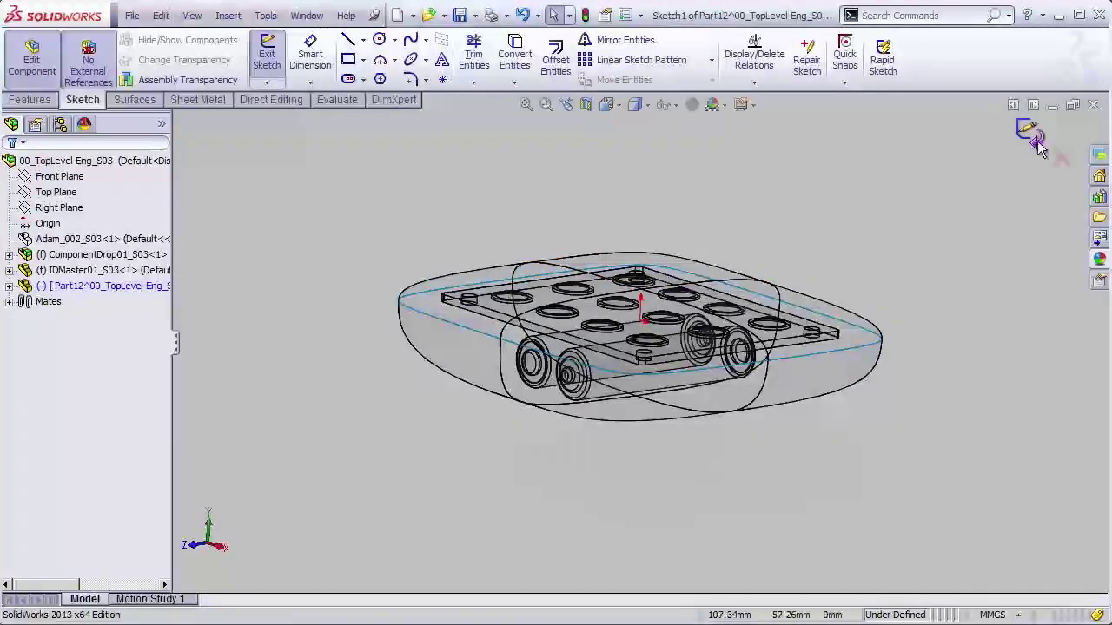
pyautogui.click(1057, 161)
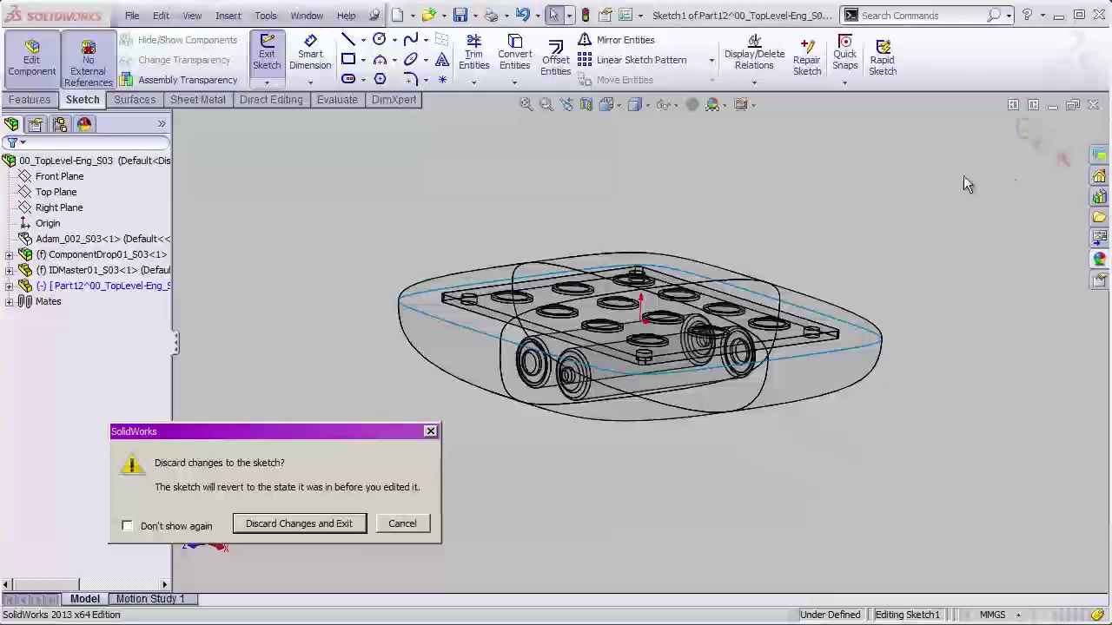
pyautogui.click(299, 524)
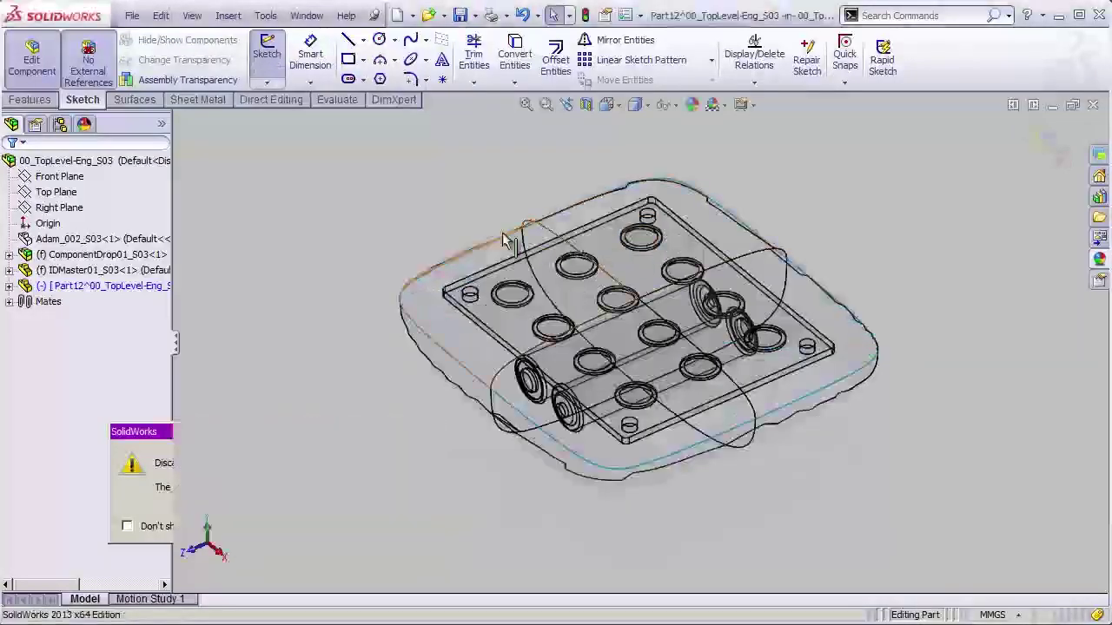
# Rename the new Part12 component to topHousing.
pyautogui.click(97, 291)
pyautogui.click(94, 291)
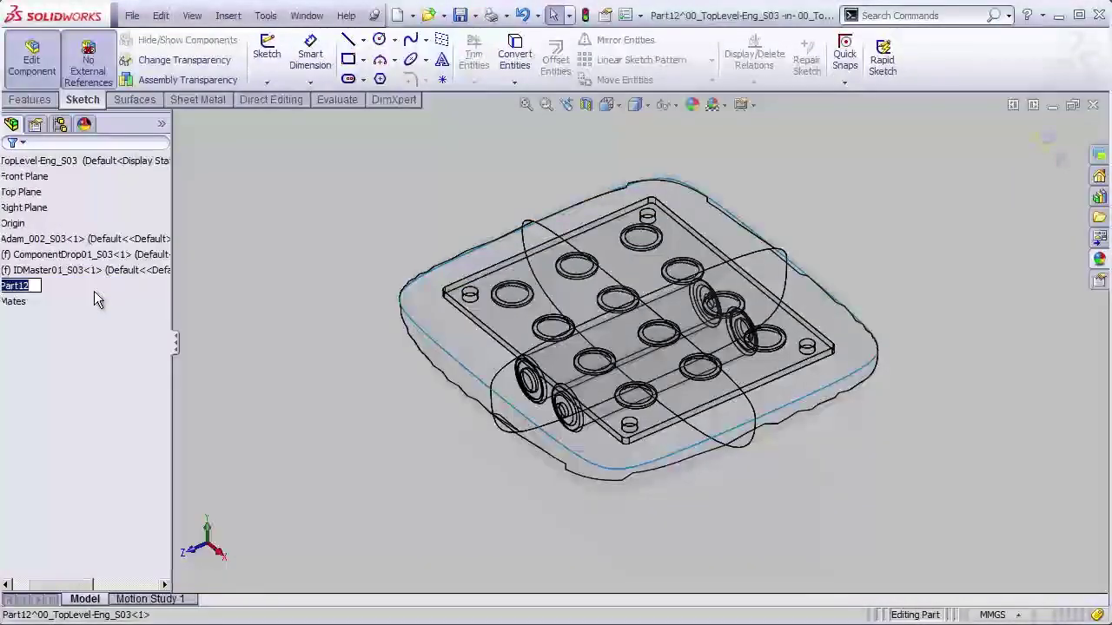
pyautogui.write('topHousing')
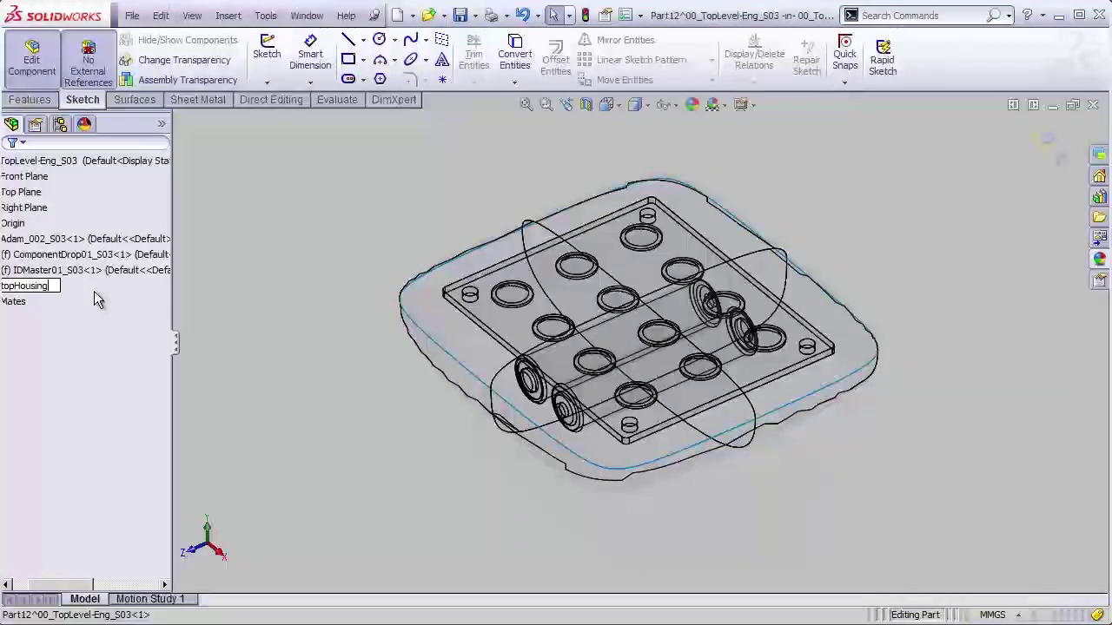
pyautogui.press('Return')
# Save topHousing as its own external part file.
pyautogui.rightClick(97, 287)
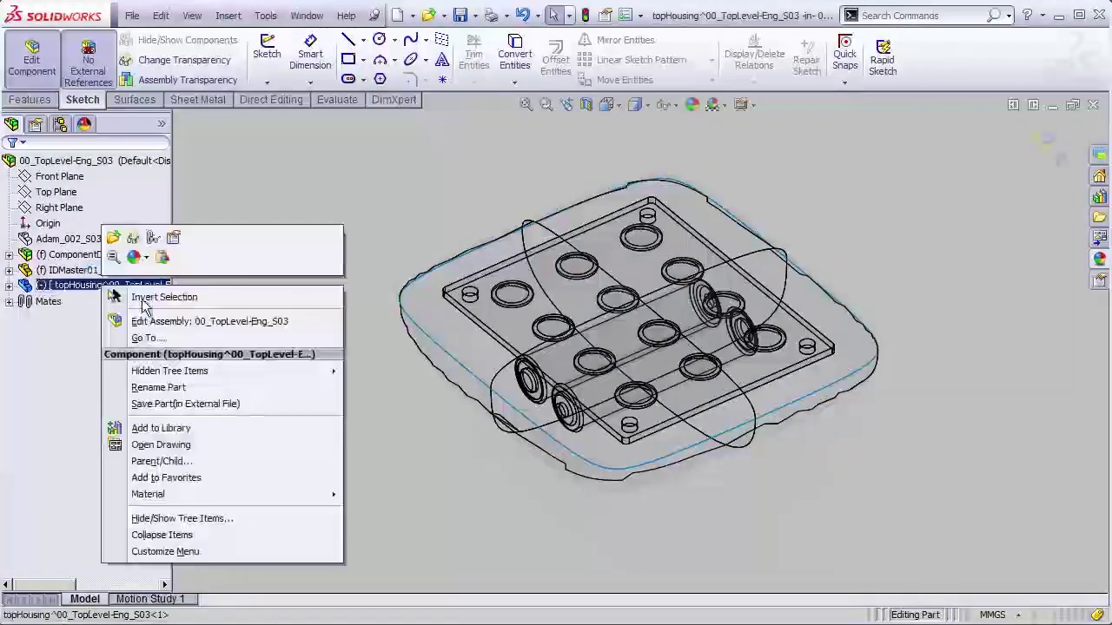
pyautogui.click(217, 405)
pyautogui.click(314, 577)
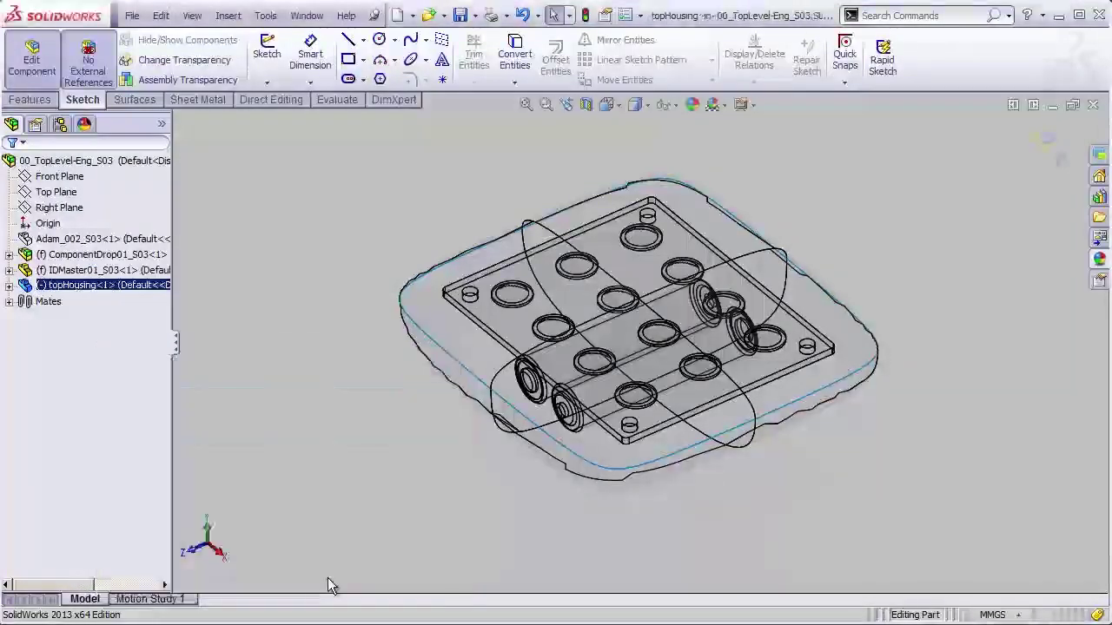
pyautogui.moveTo(447, 217); pyautogui.dragTo(408, 202, button='middle')
pyautogui.rightClick(77, 287)
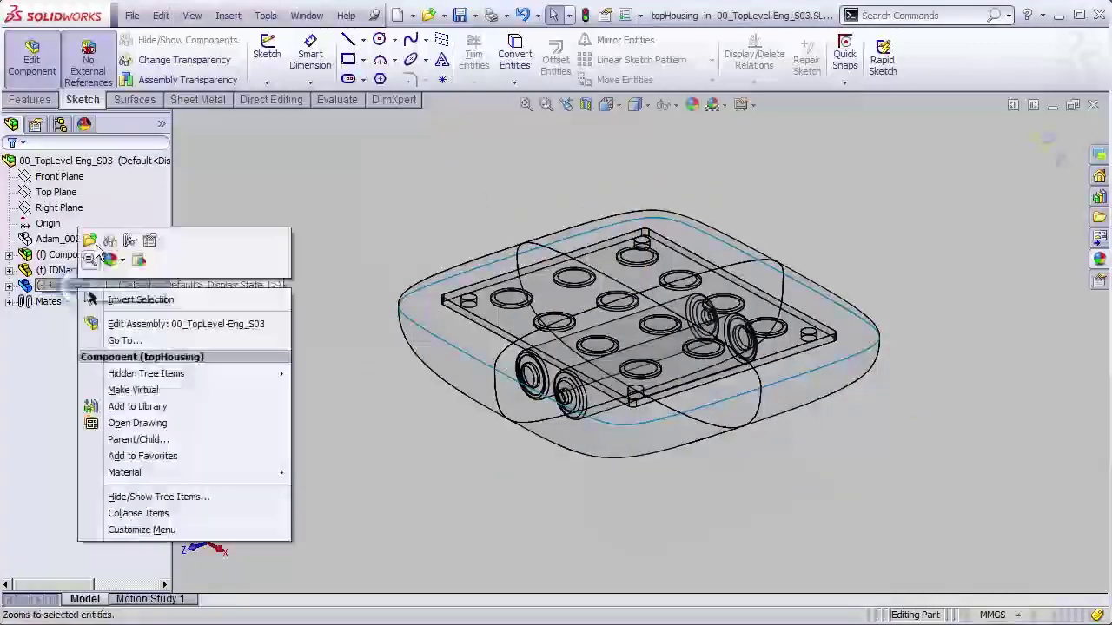
# Open topHousing and insert IDMaster01_S03.sldprt as surface bodies at the origin.
pyautogui.click(90, 239)
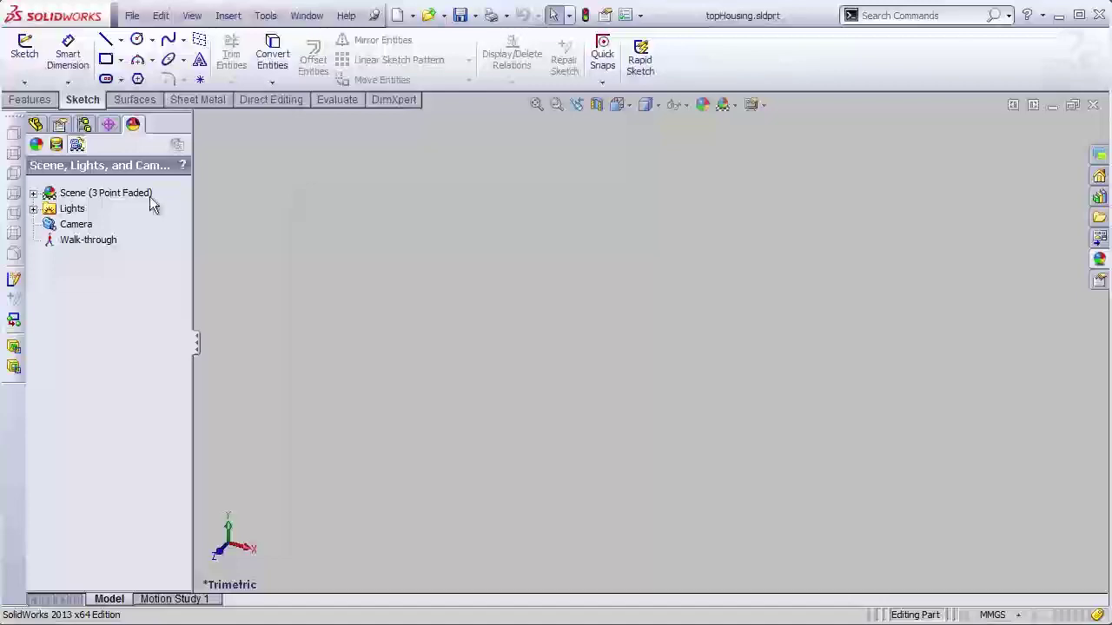
pyautogui.click(228, 16)
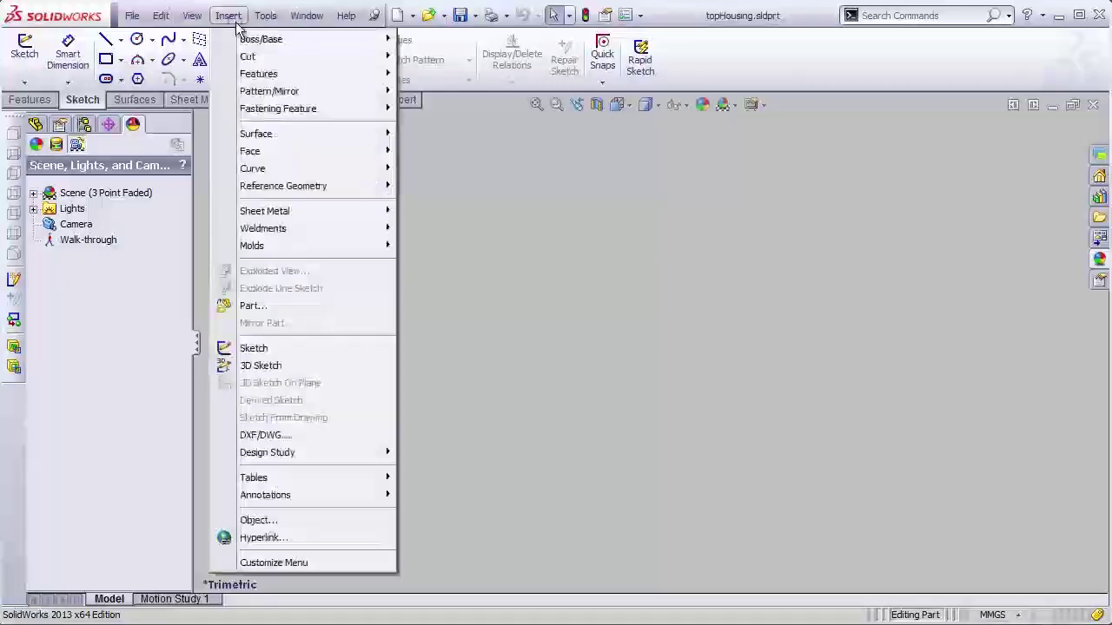
pyautogui.click(253, 306)
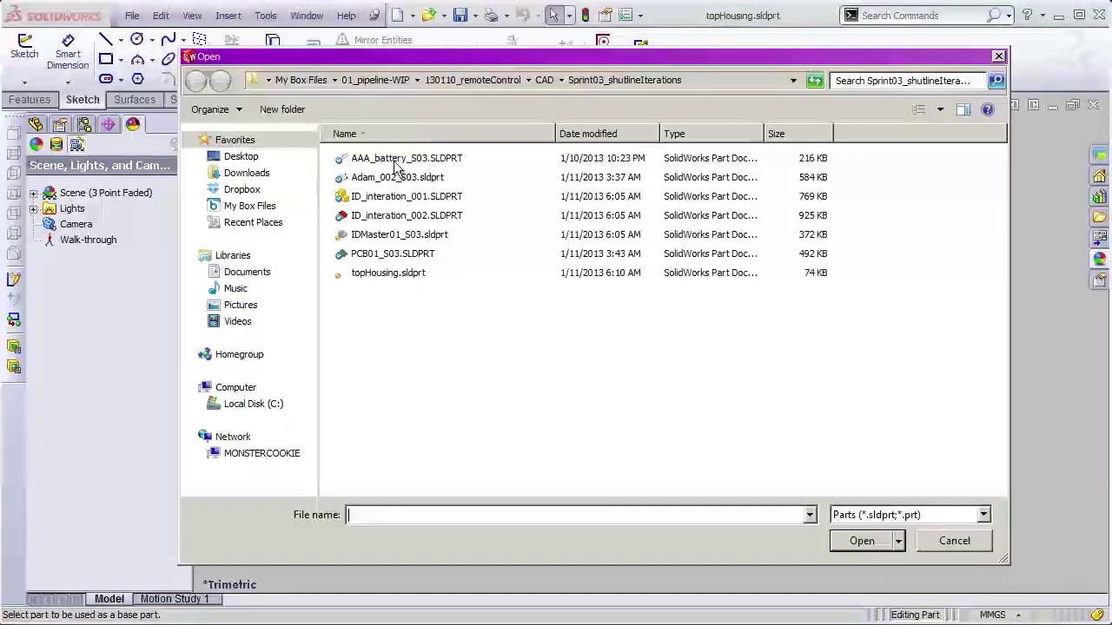
pyautogui.click(399, 238)
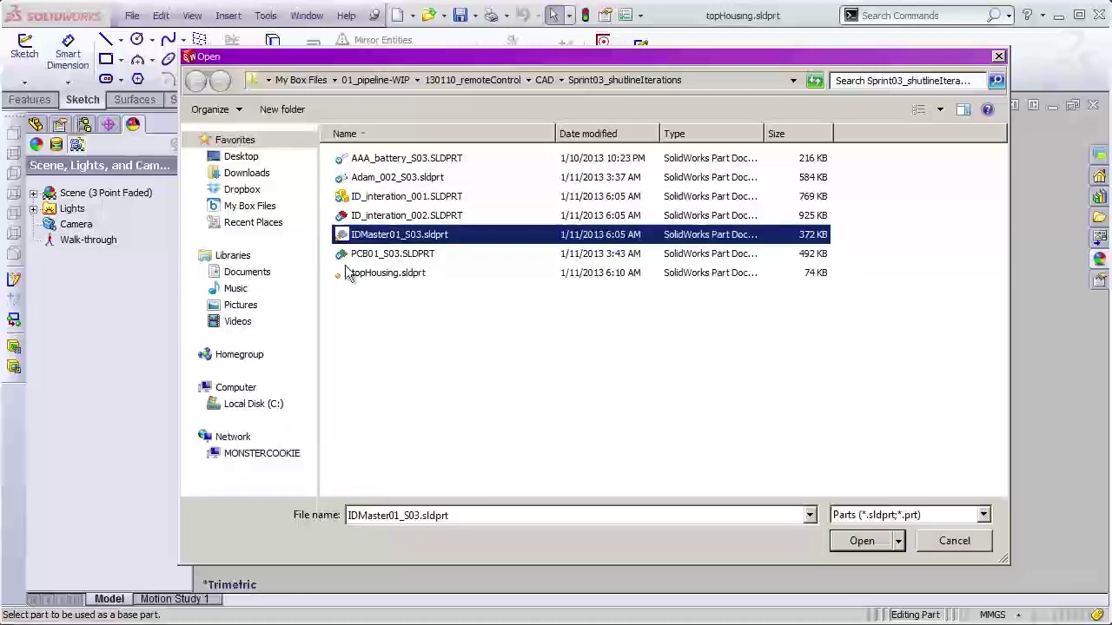
pyautogui.click(879, 547)
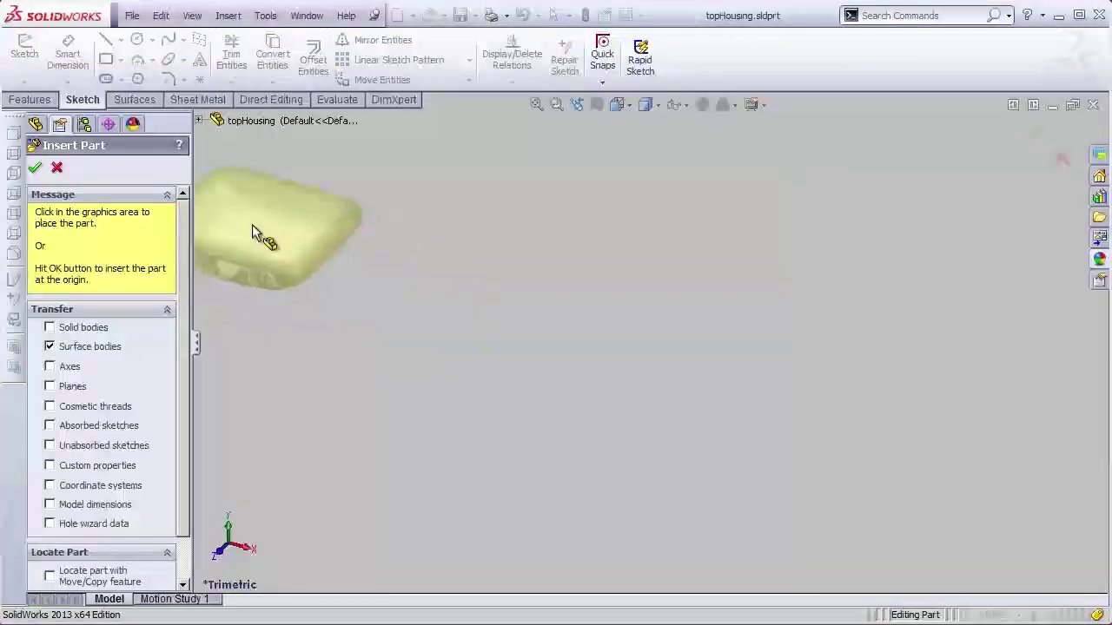
pyautogui.click(36, 169)
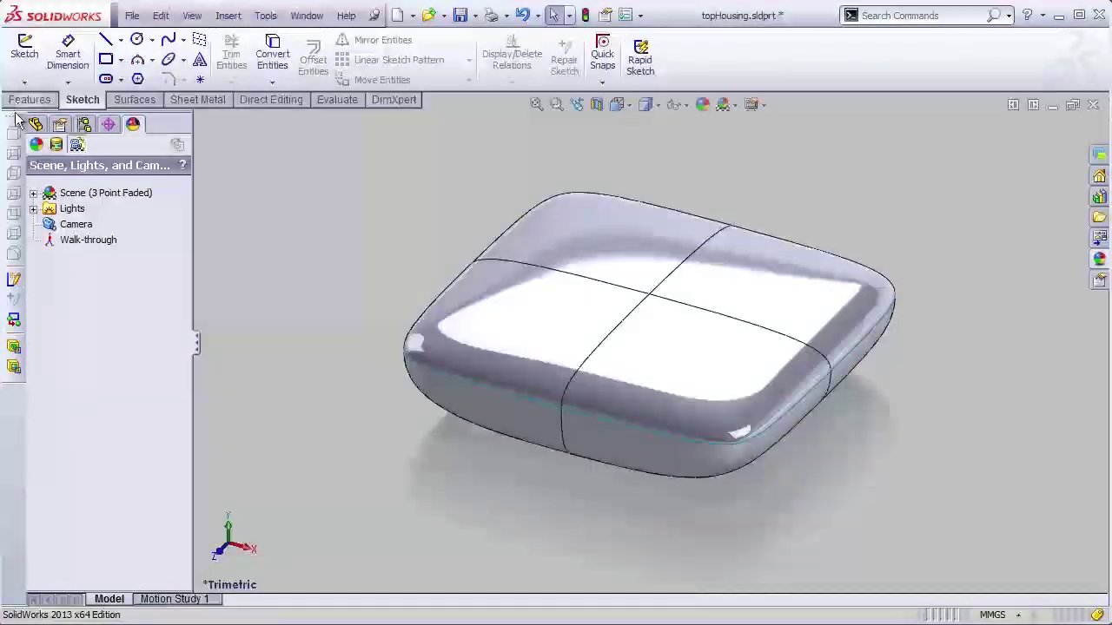
pyautogui.click(35, 124)
pyautogui.moveTo(456, 292); pyautogui.dragTo(407, 298, button='middle')
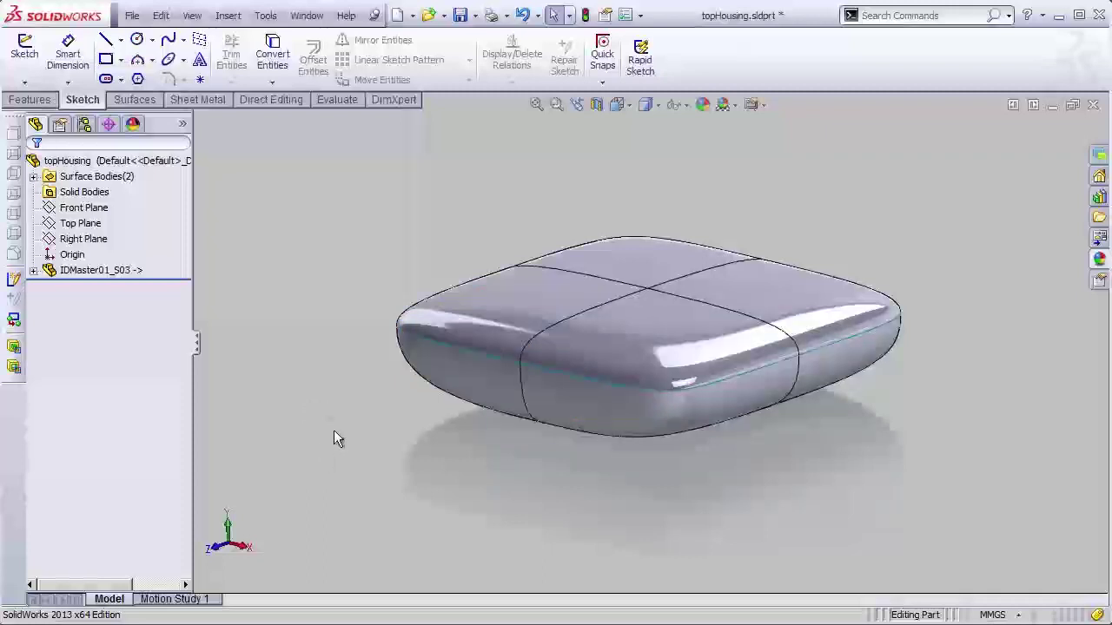
pyautogui.click(132, 17)
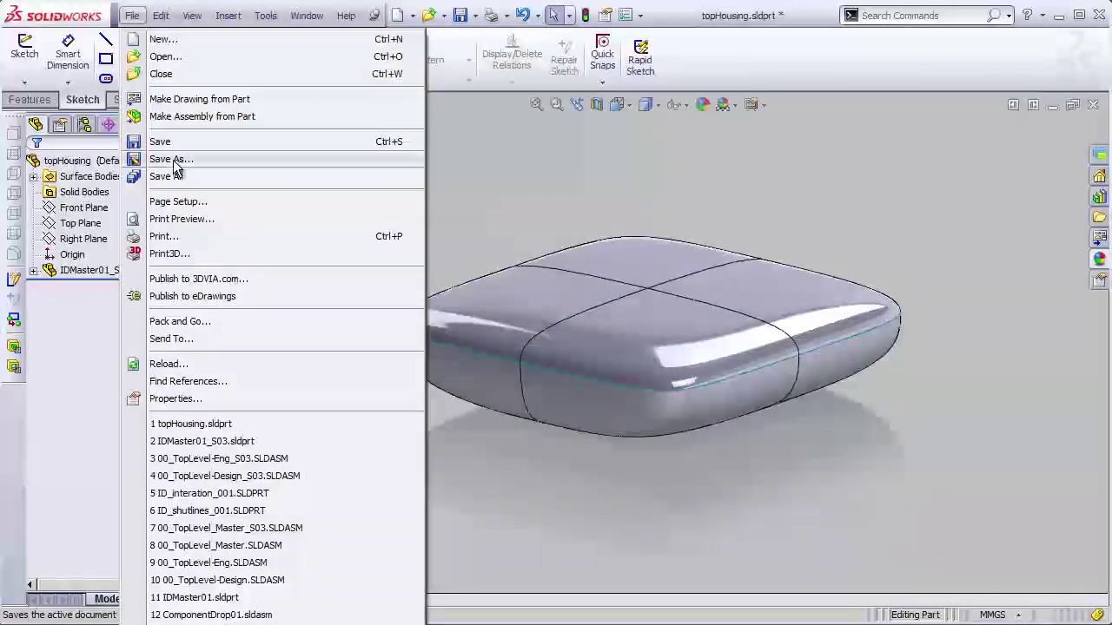
# Save a copy of the part as bottomHousing.sldprt in the same folder.
pyautogui.click(173, 159)
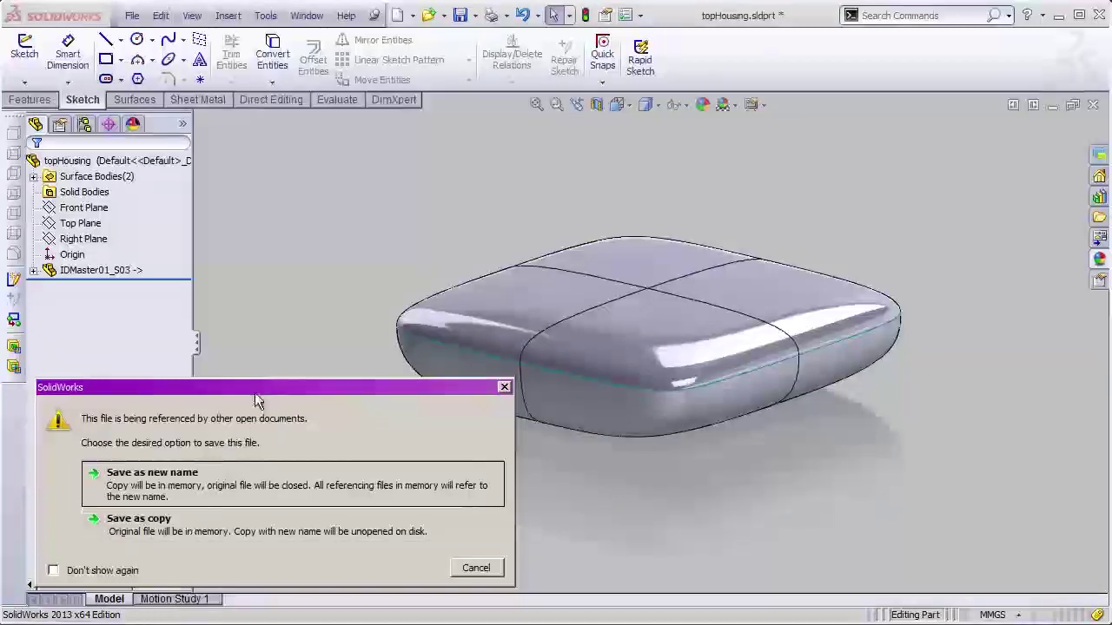
pyautogui.click(407, 407)
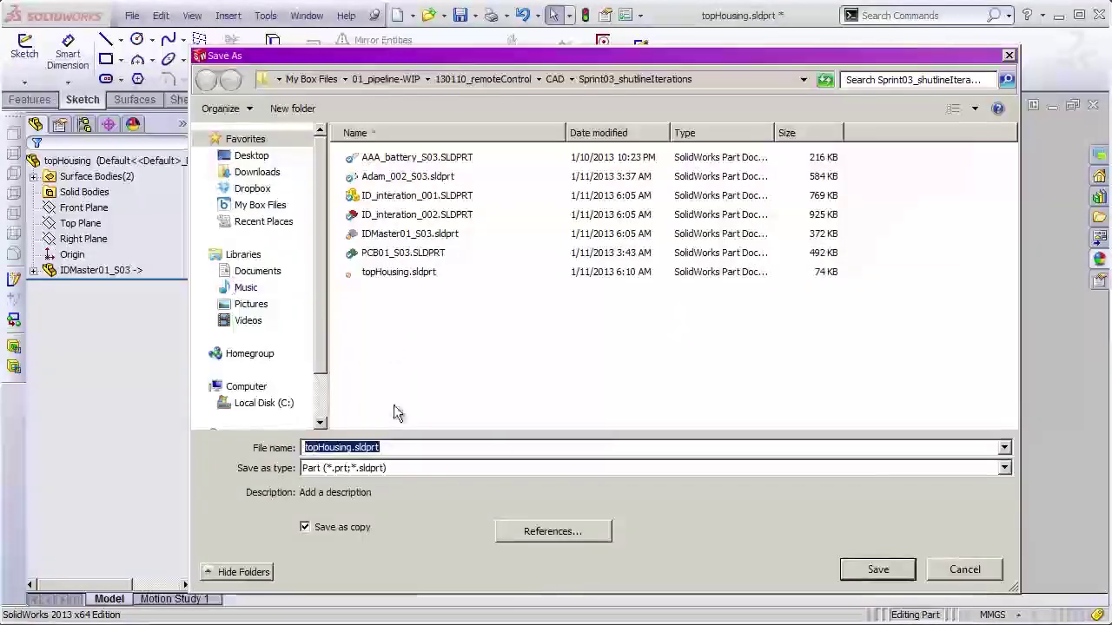
pyautogui.click(364, 448)
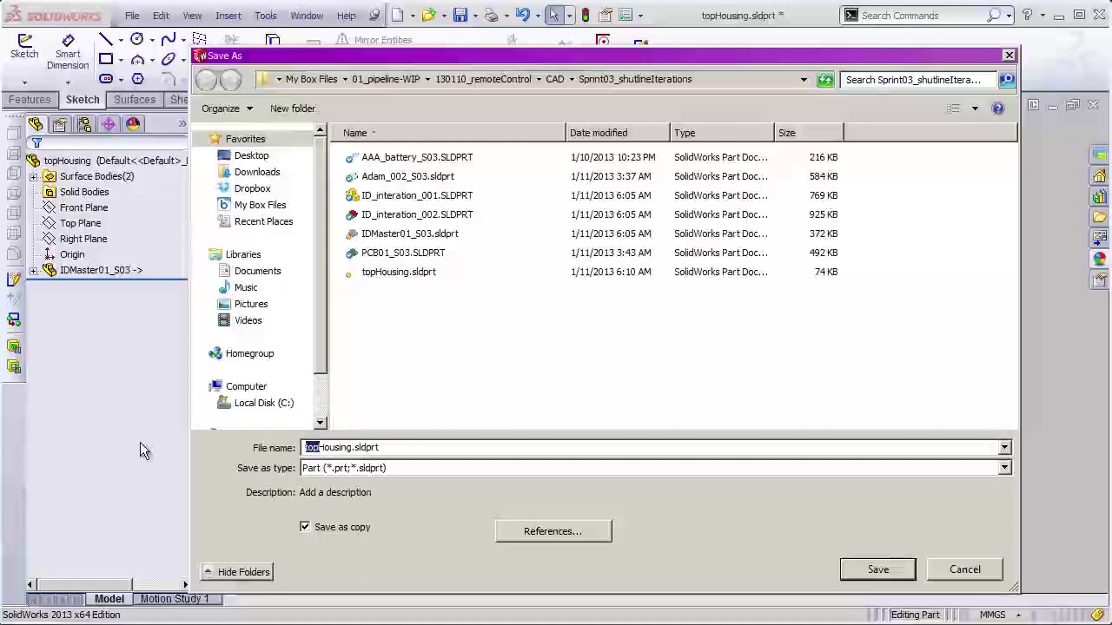
pyautogui.write('bottom')
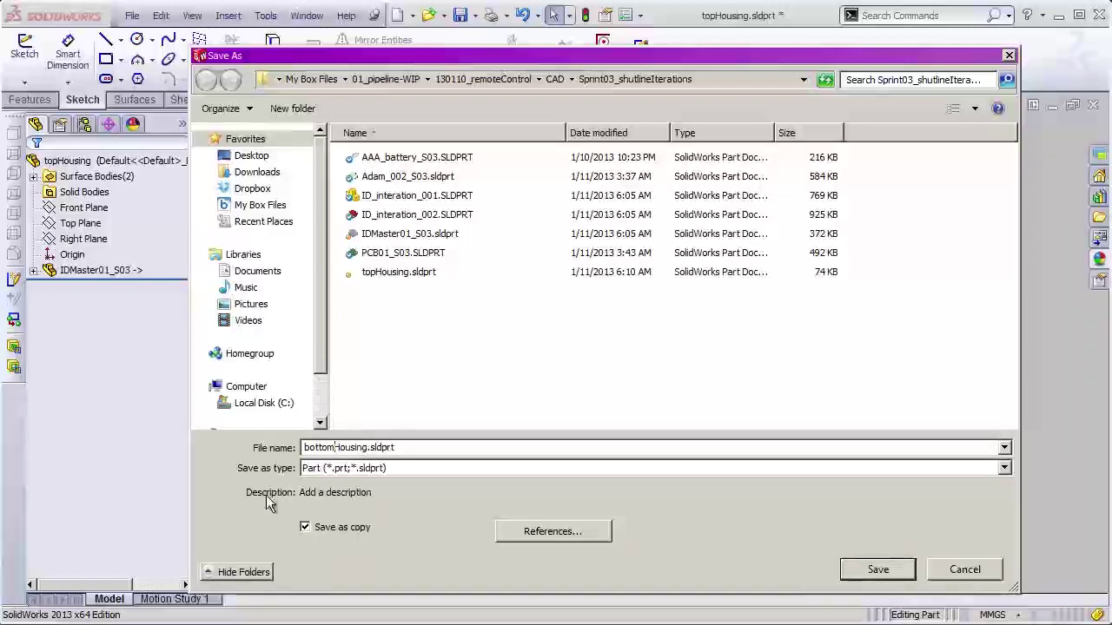
pyautogui.click(901, 575)
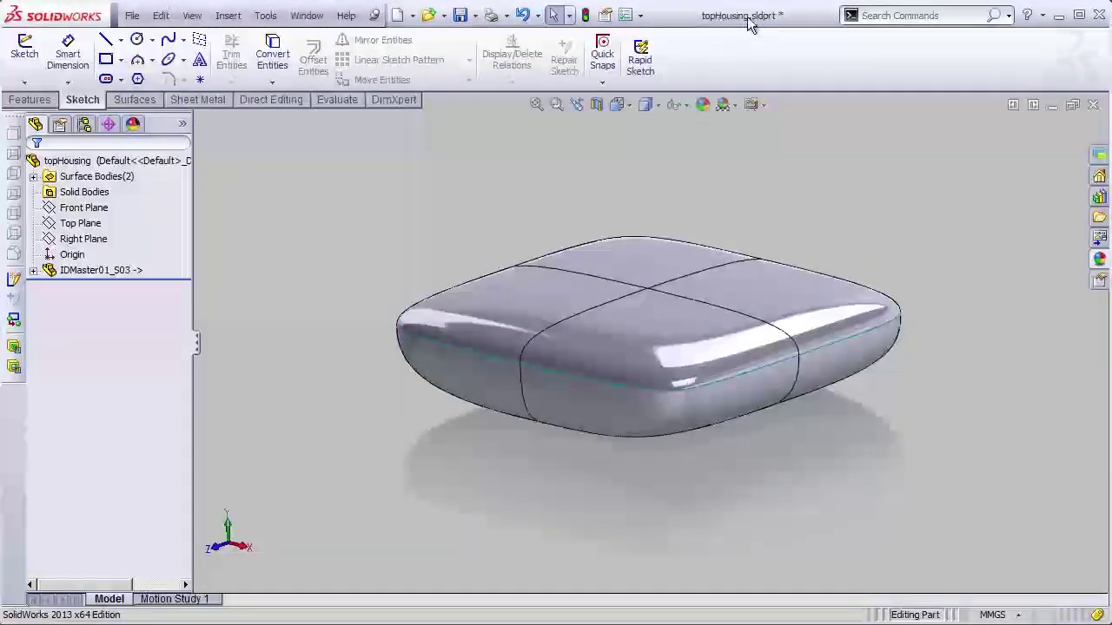
# Delete the second IDMaster01_S03 surface body with Delete/Keep Body, leaving only the upper shell.
pyautogui.rightClick(451, 395)
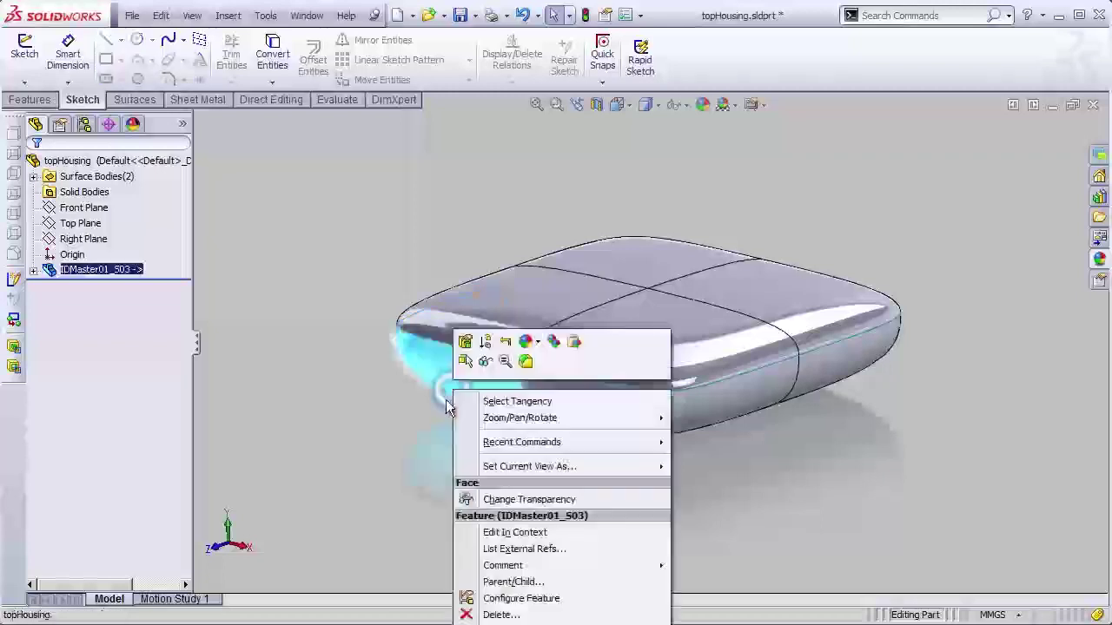
pyautogui.click(254, 330)
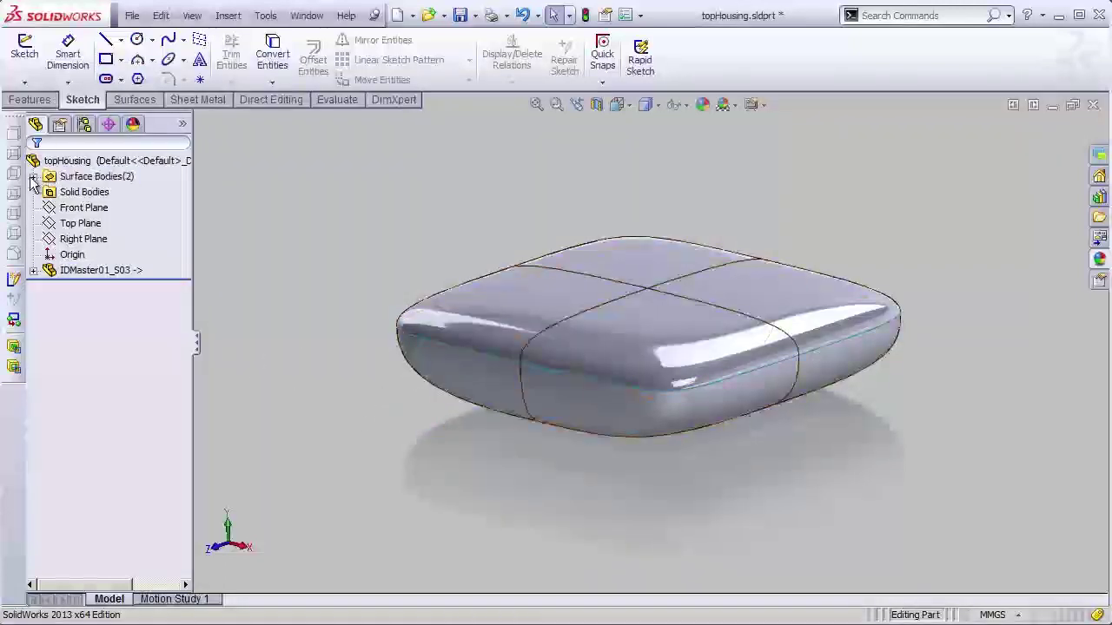
pyautogui.doubleClick(66, 176)
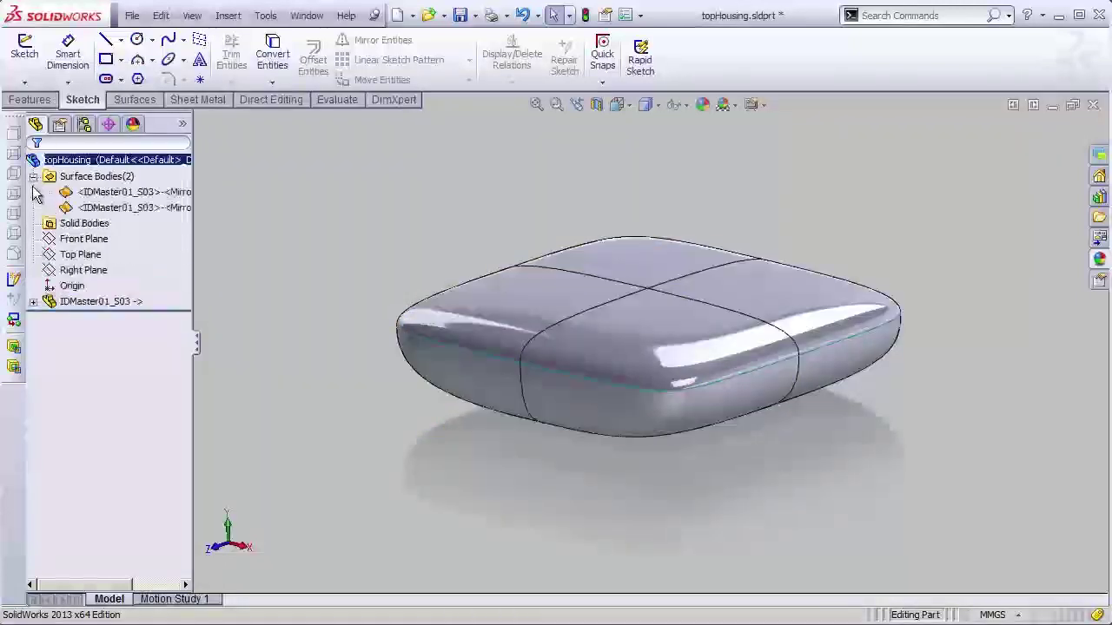
pyautogui.click(100, 210)
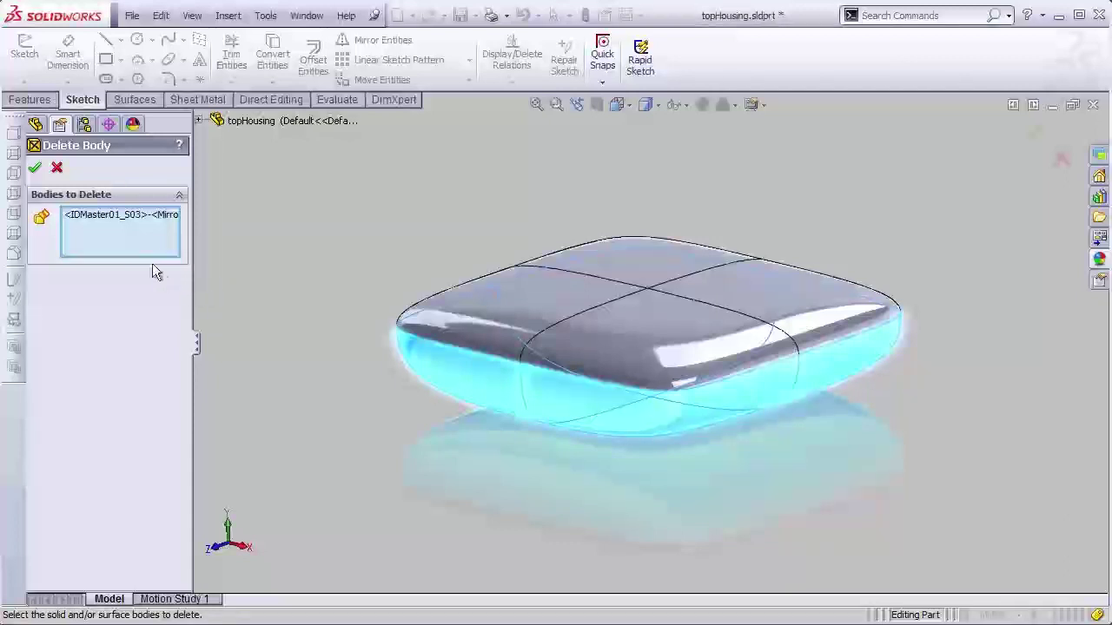
pyautogui.click(35, 169)
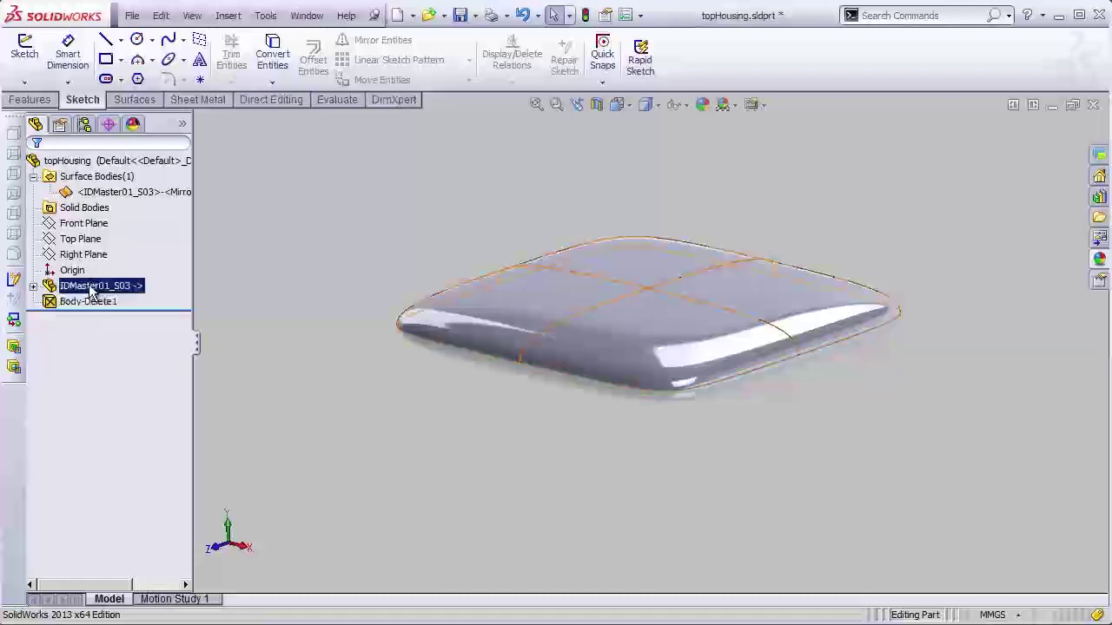
pyautogui.moveTo(533, 331); pyautogui.dragTo(512, 343, button='middle')
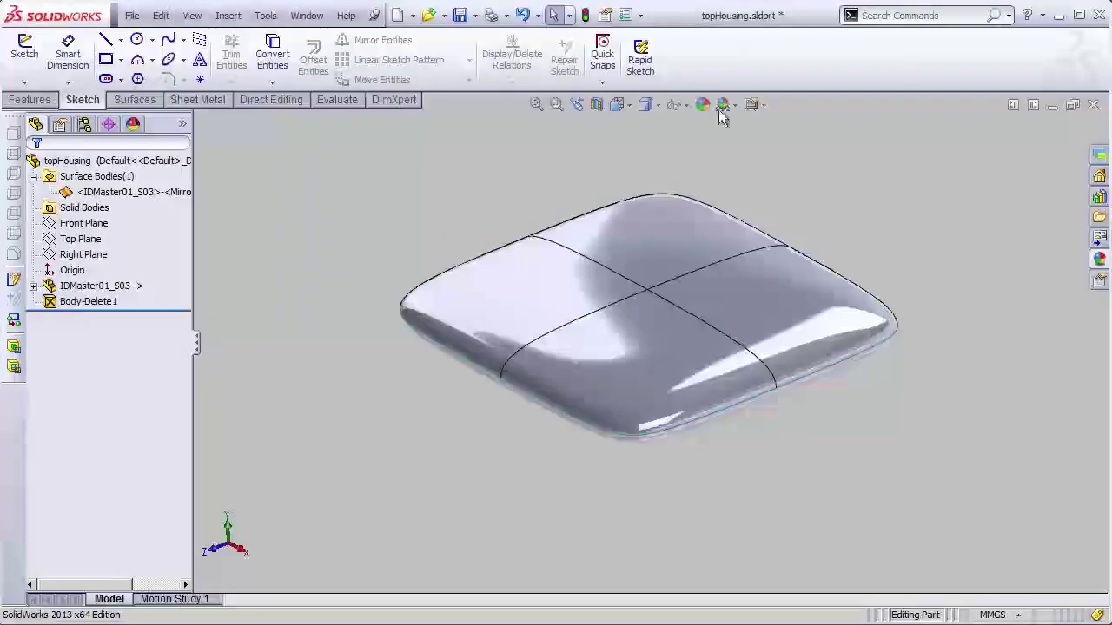
# Close and save topHousing, then hide the IDMaster01_S03 component in the assembly.
pyautogui.click(1093, 104)
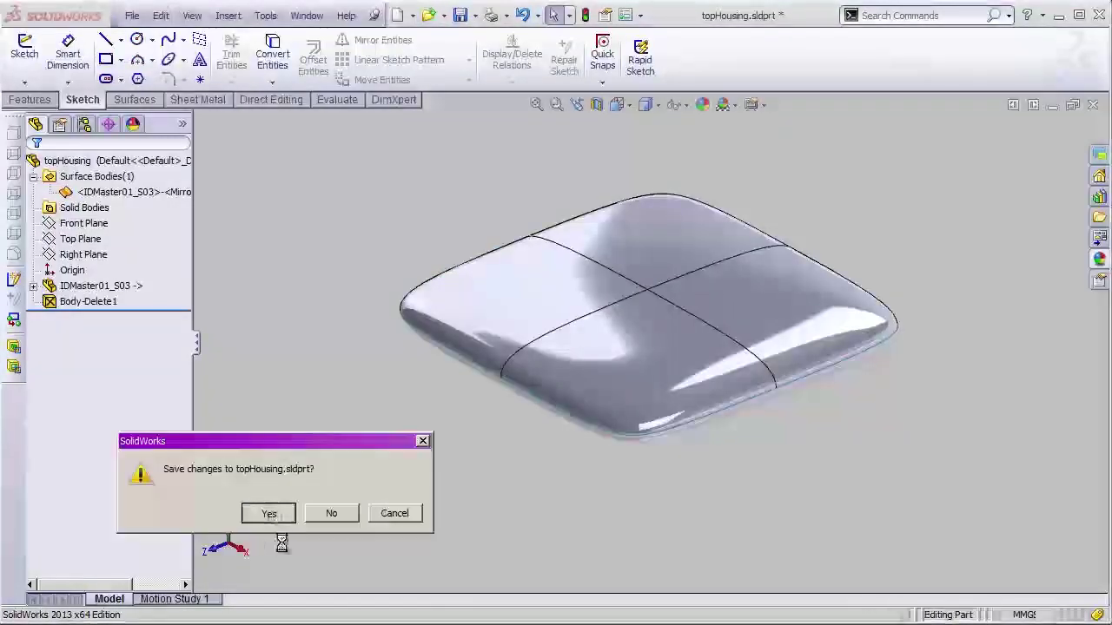
pyautogui.click(145, 79)
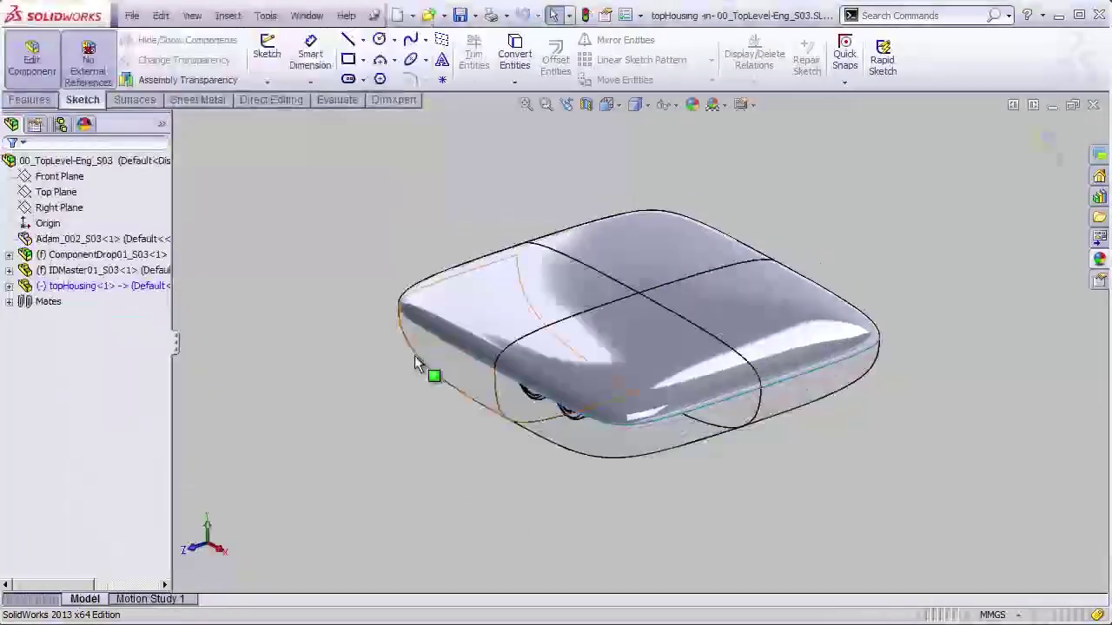
pyautogui.rightClick(74, 272)
pyautogui.click(105, 218)
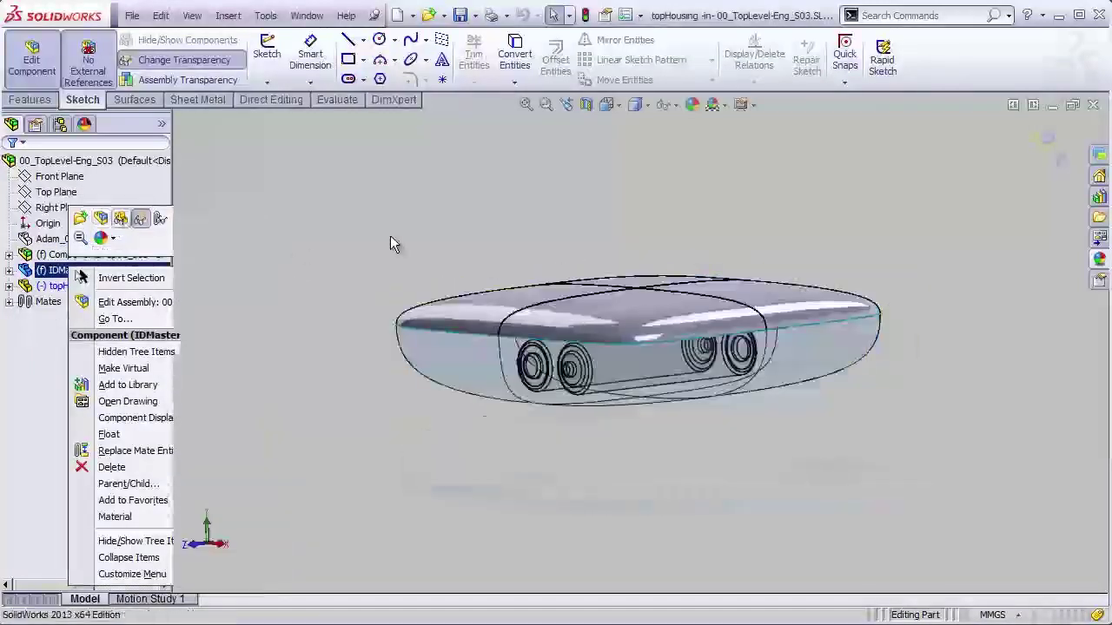
pyautogui.click(1045, 143)
# Drop bottomHousing.sldprt from the file browser into the assembly and show its component options.
pyautogui.hotkey('alt', 'Tab')
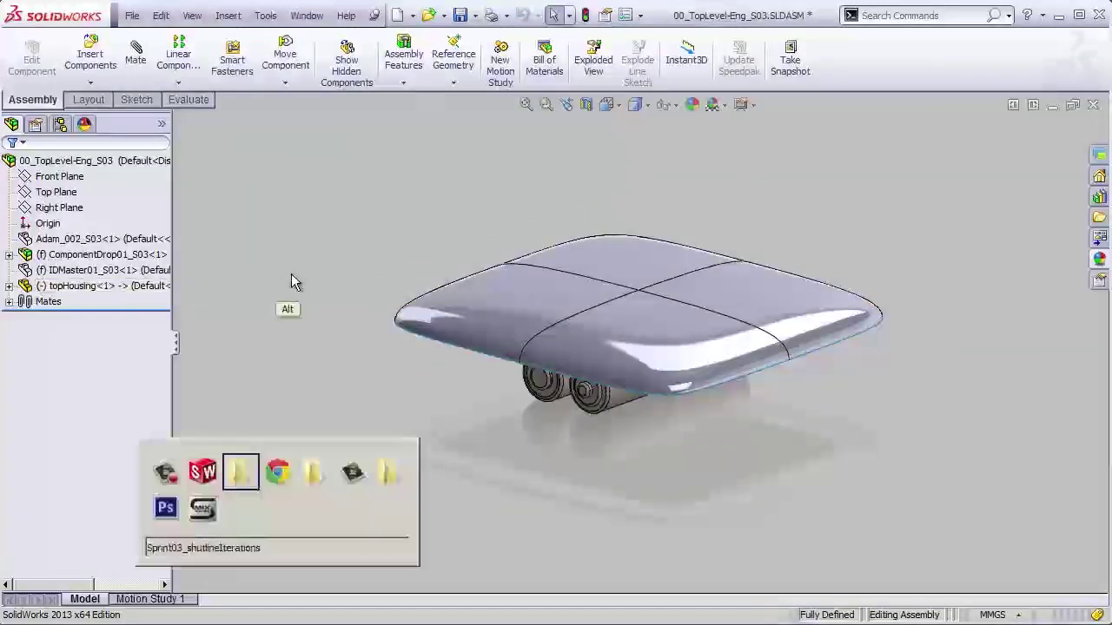
pyautogui.moveTo(344, 354); pyautogui.dragTo(242, 387)
pyautogui.click(193, 199)
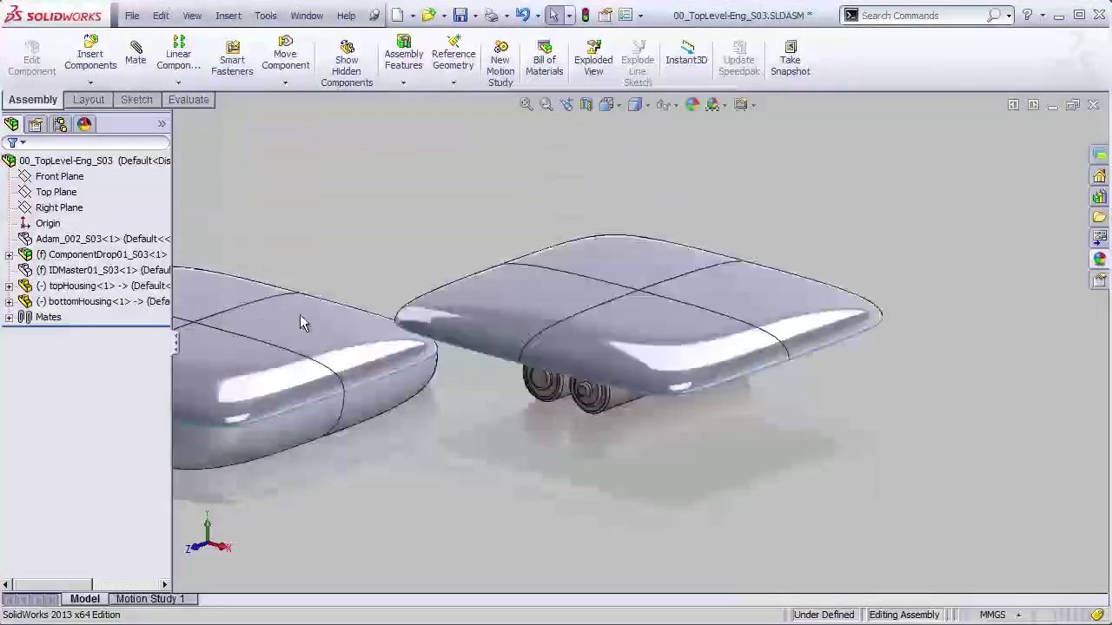
pyautogui.scroll(-3, 300, 322)
pyautogui.scroll(4, 283, 320)
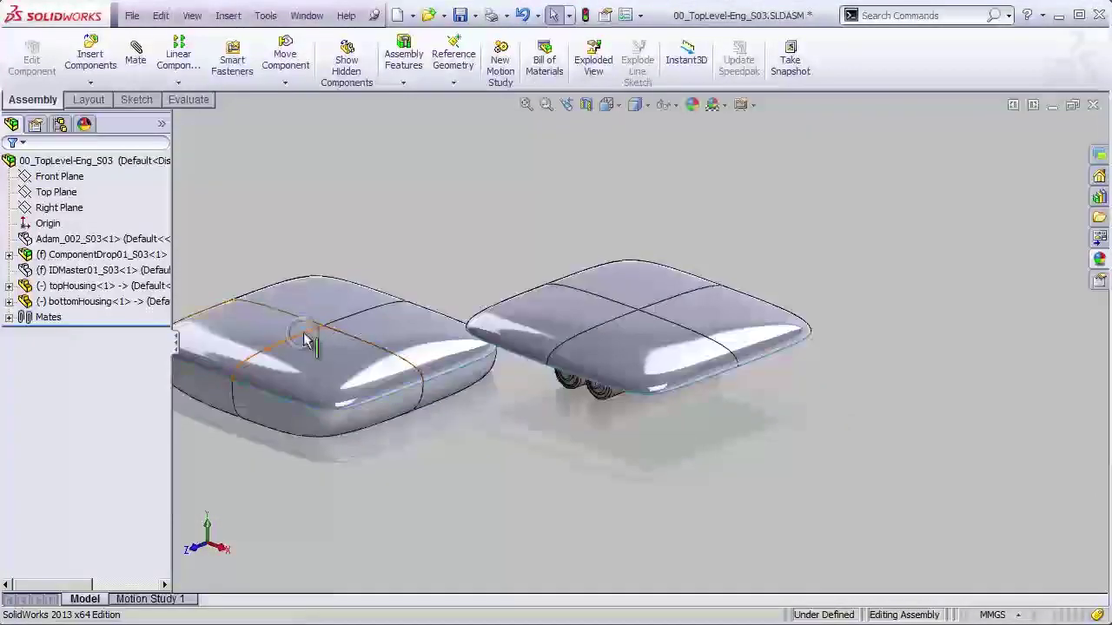
pyautogui.rightClick(305, 338)
pyautogui.rightClick(280, 330)
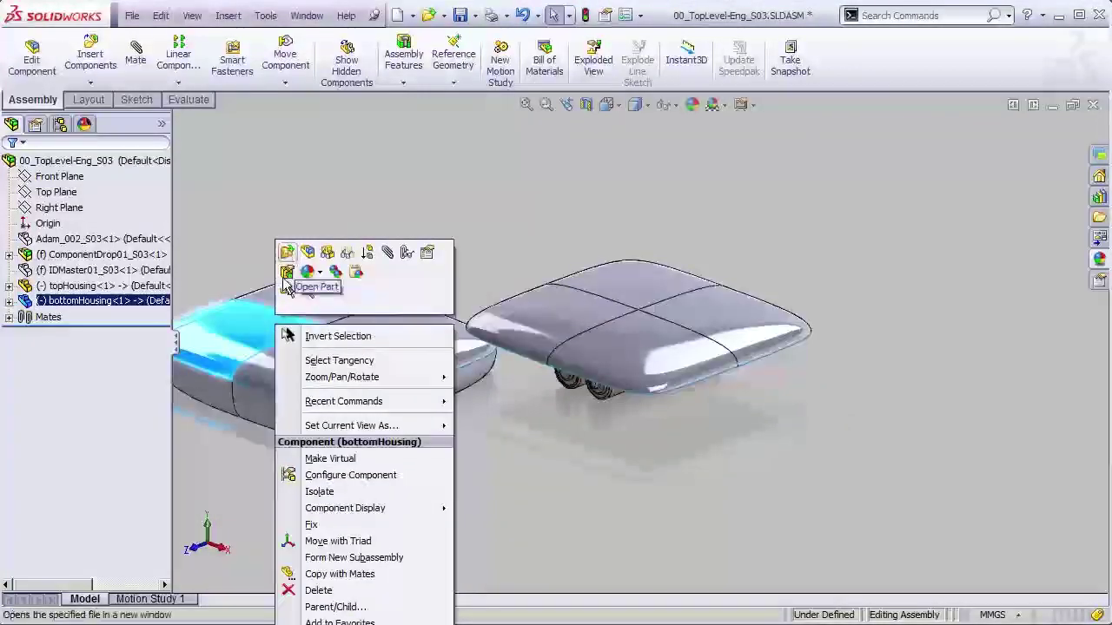
# Open bottomHousing, delete its top surface body, then save, close and rebuild the assembly.
pyautogui.click(285, 276)
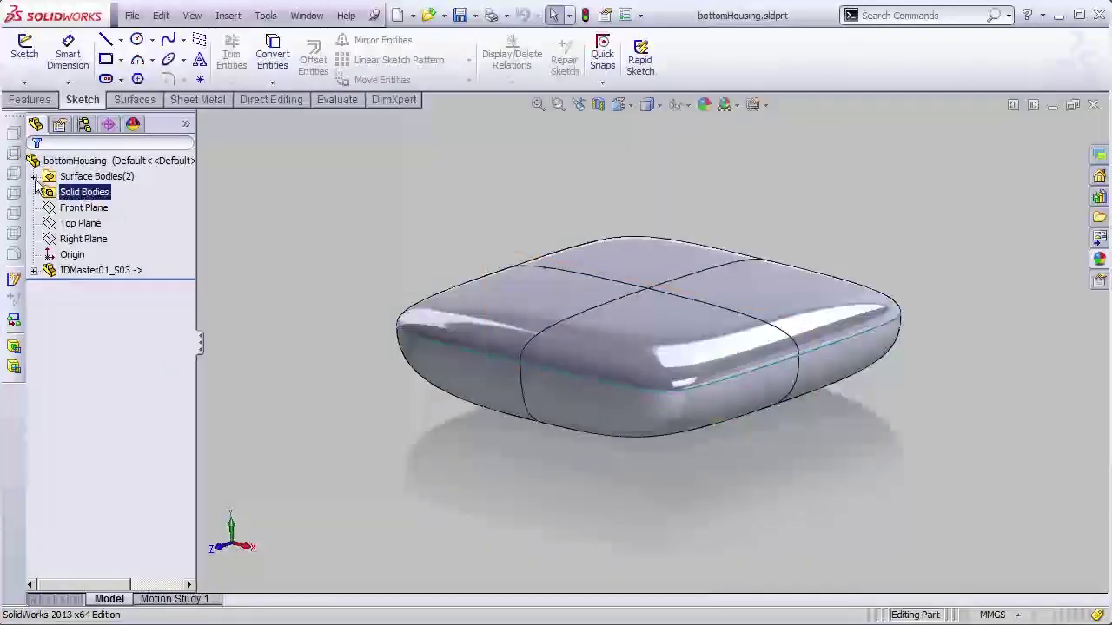
pyautogui.click(33, 177)
pyautogui.click(96, 192)
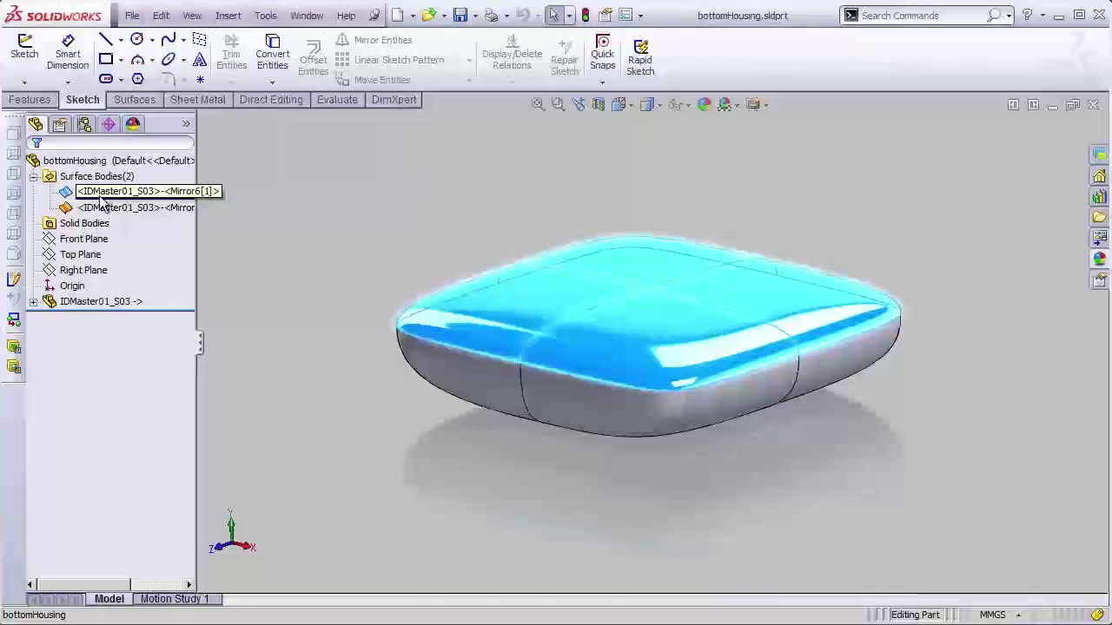
pyautogui.press('Delete')
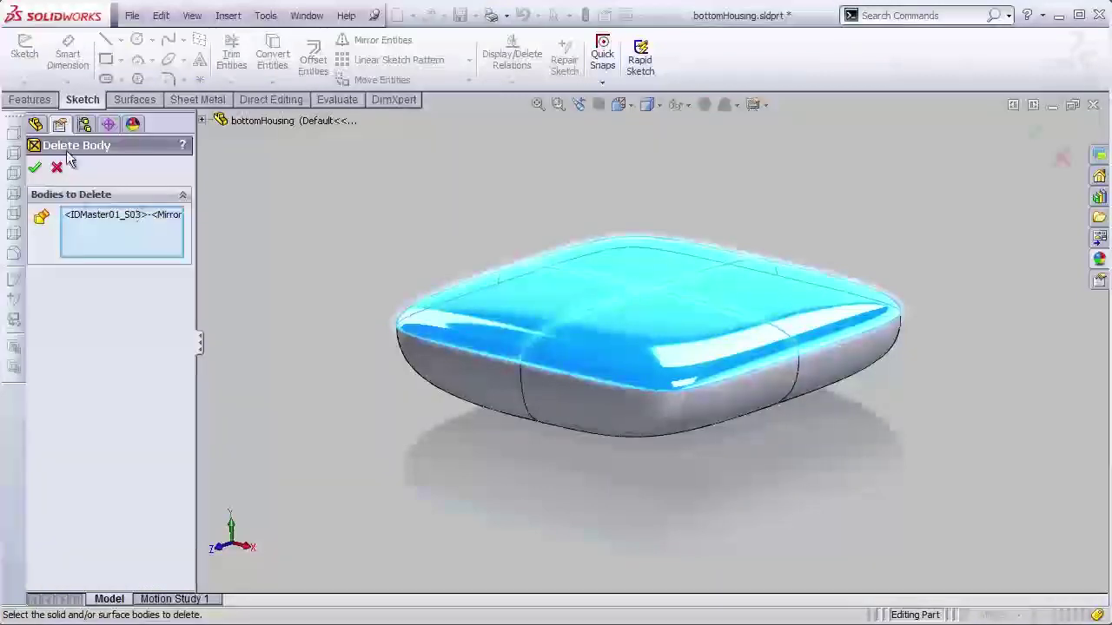
pyautogui.click(35, 169)
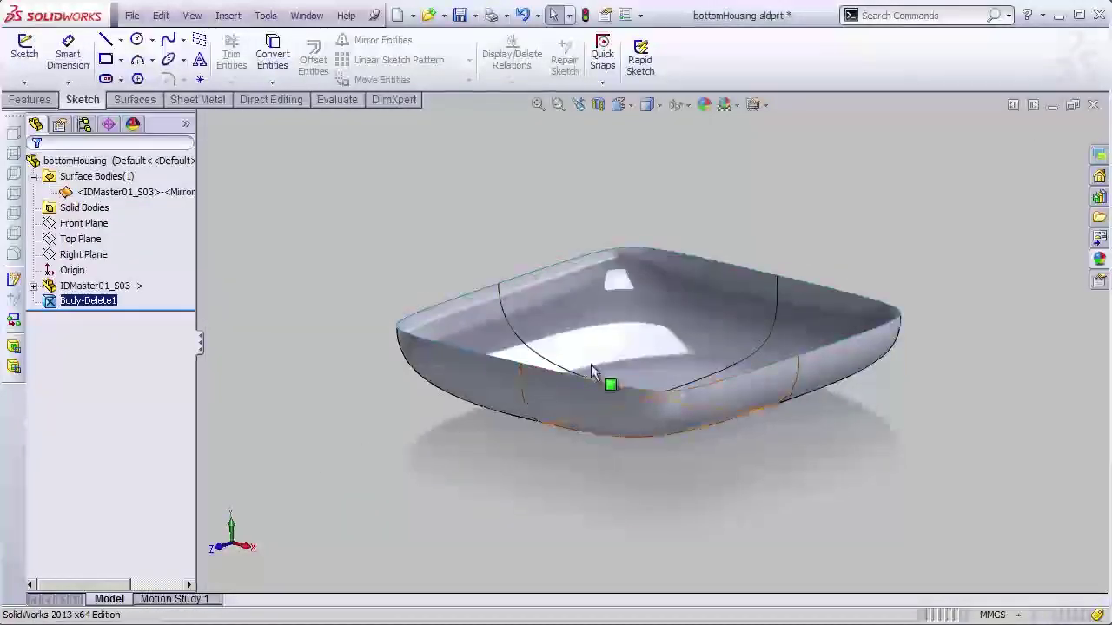
pyautogui.moveTo(603, 380); pyautogui.dragTo(521, 305, button='middle')
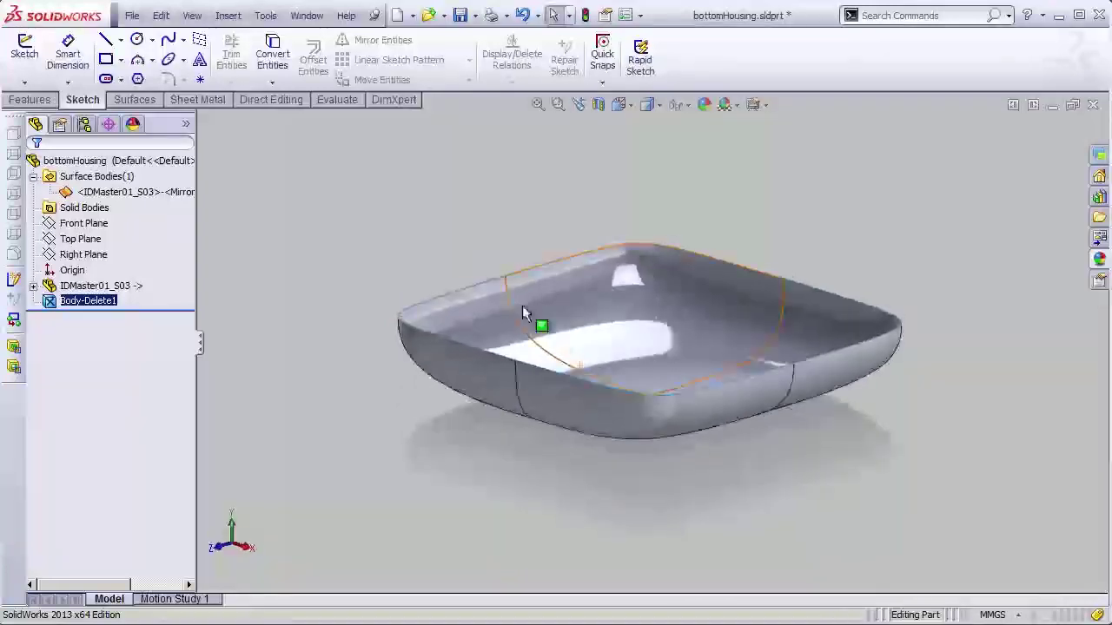
pyautogui.click(1093, 105)
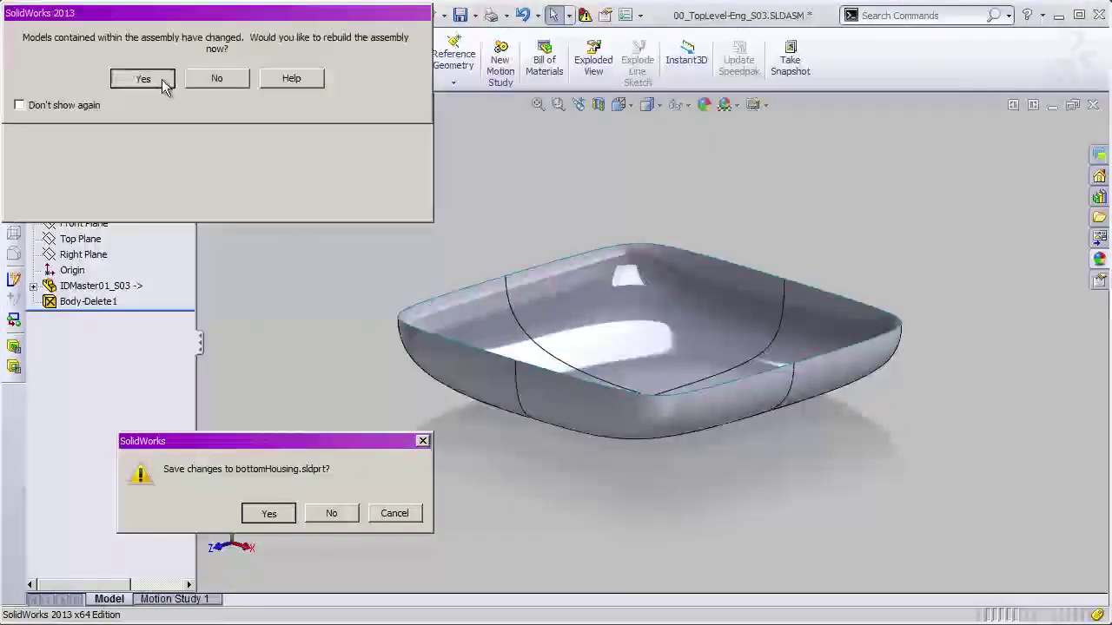
pyautogui.click(162, 79)
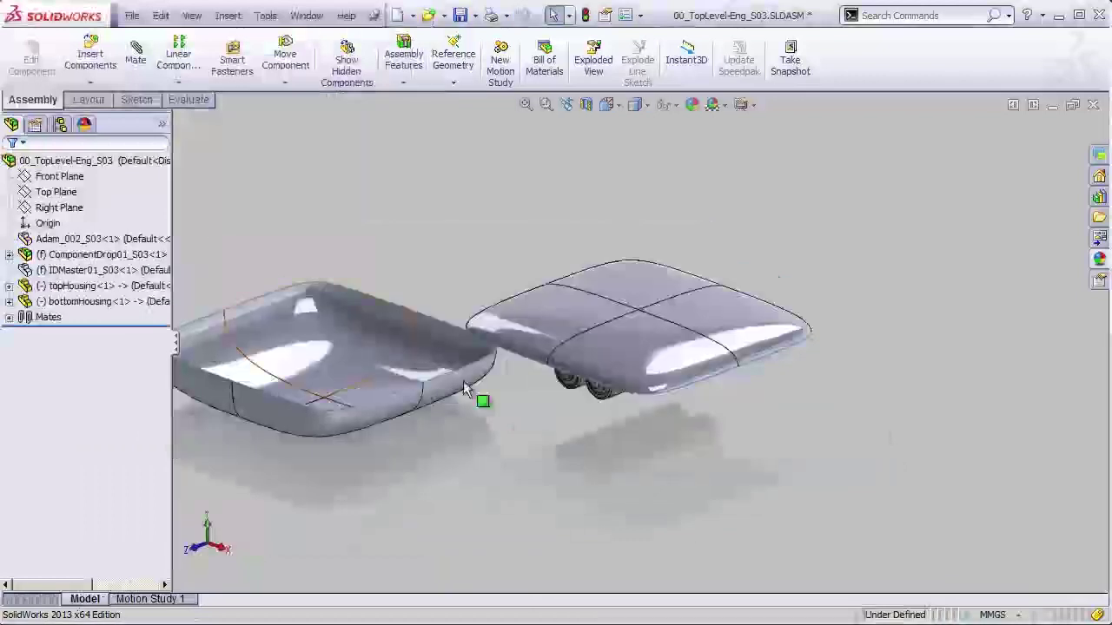
# Mate the topHousing origin coincident with the assembly origin.
pyautogui.click(248, 252)
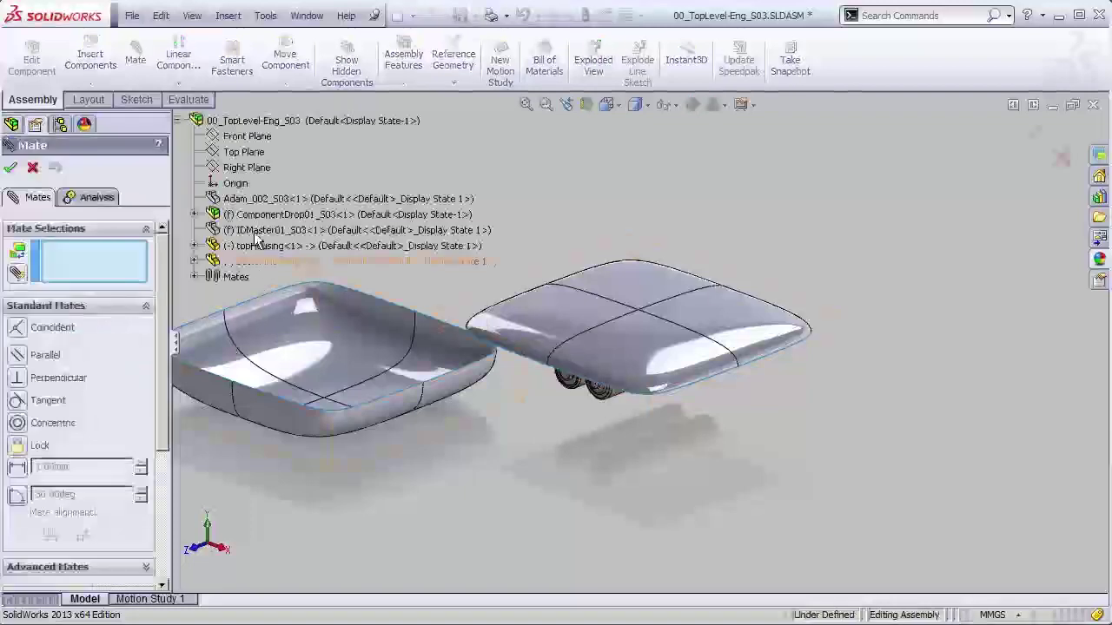
pyautogui.click(194, 247)
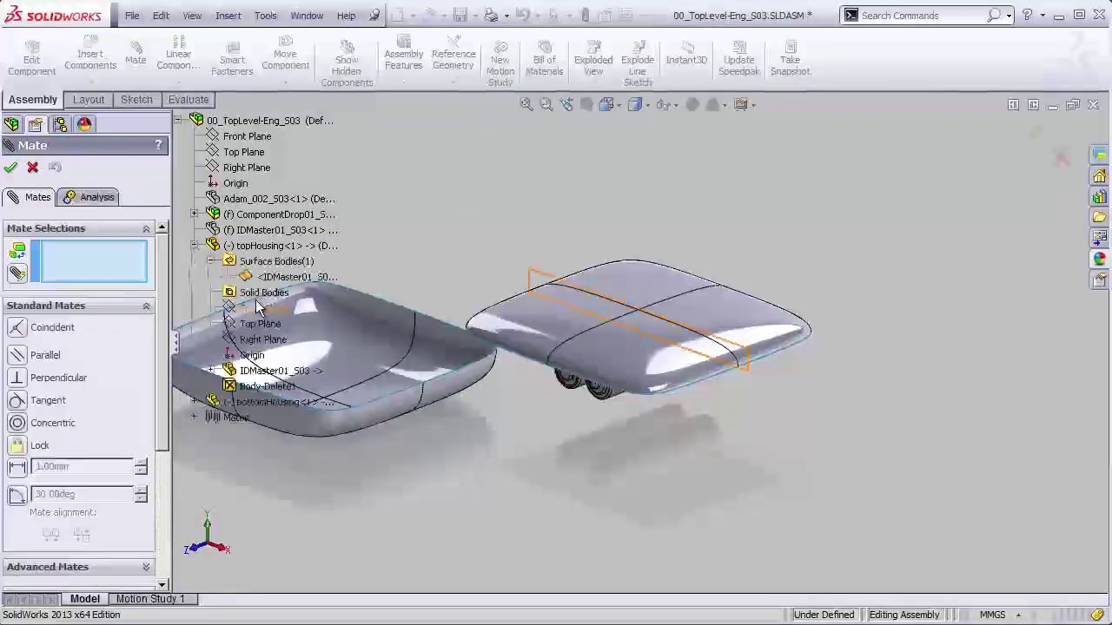
pyautogui.click(252, 356)
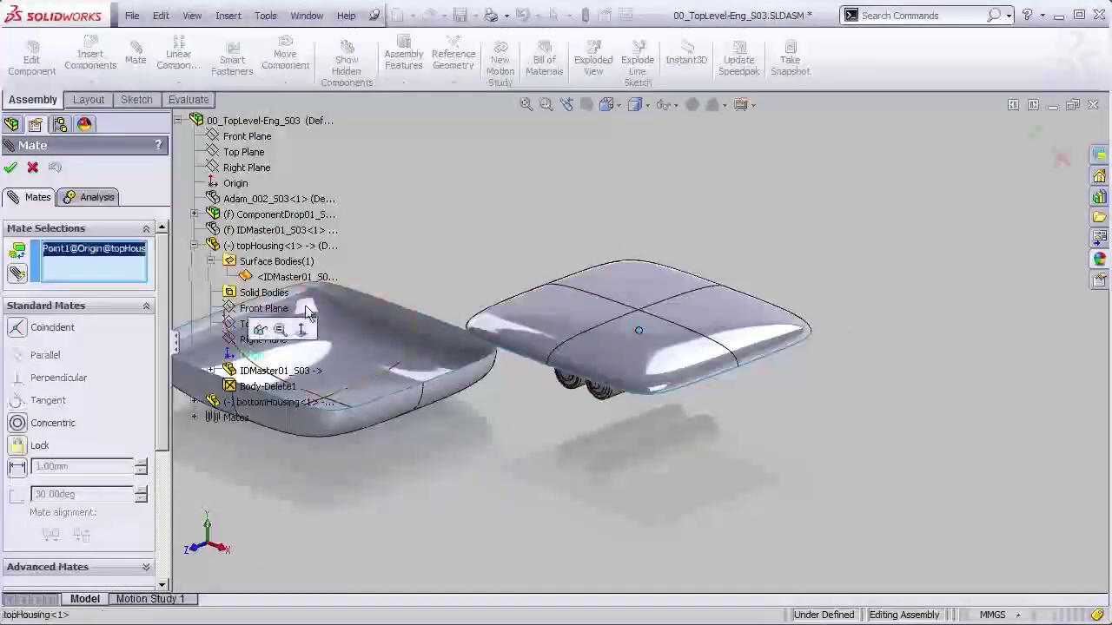
pyautogui.click(233, 183)
pyautogui.click(10, 166)
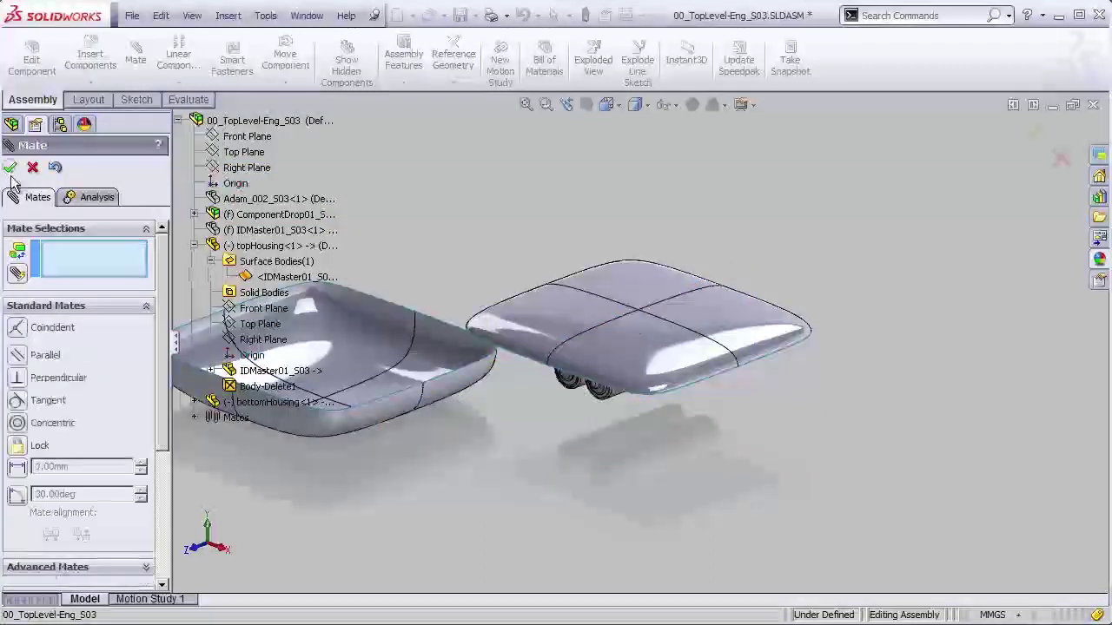
pyautogui.click(193, 245)
# Mate the bottomHousing origin coincident with the assembly origin and close the Mate tool.
pyautogui.click(194, 262)
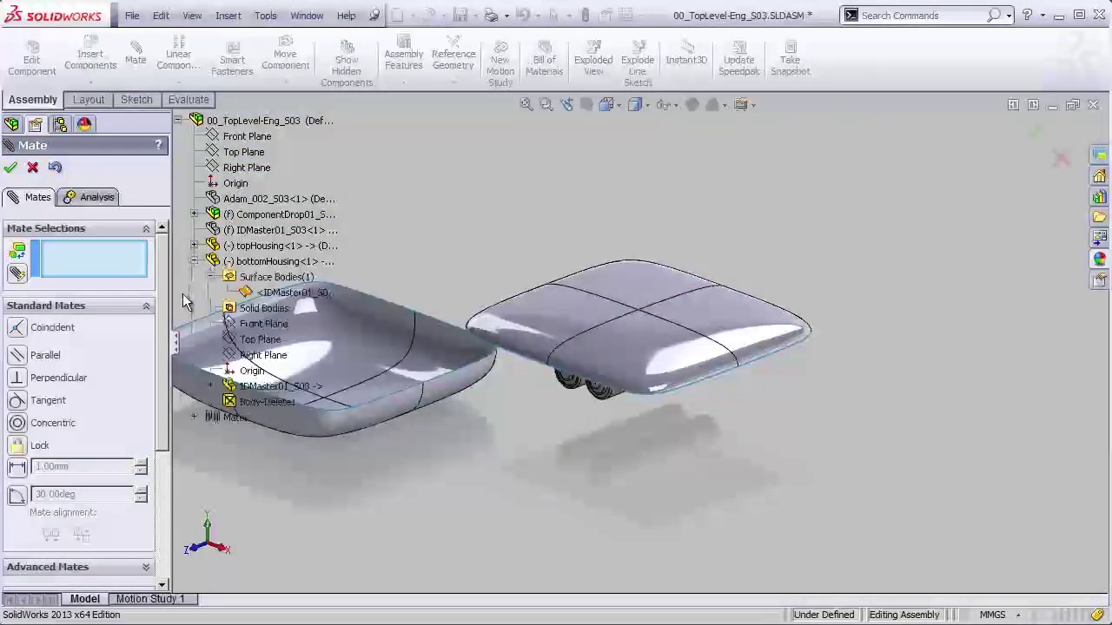
pyautogui.click(252, 372)
pyautogui.click(236, 183)
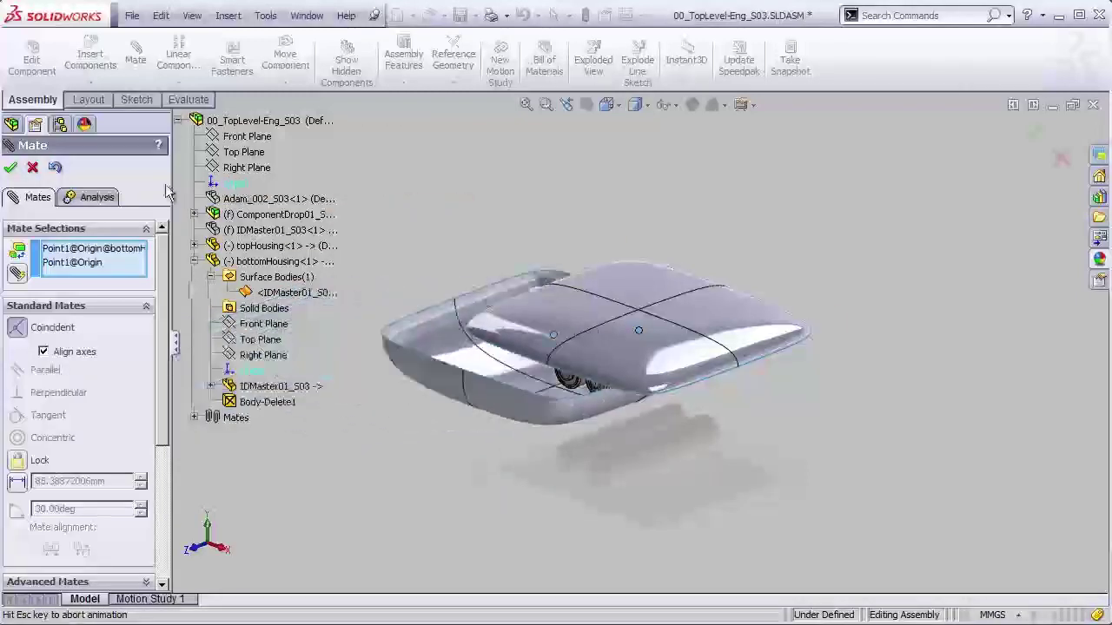
pyautogui.click(10, 168)
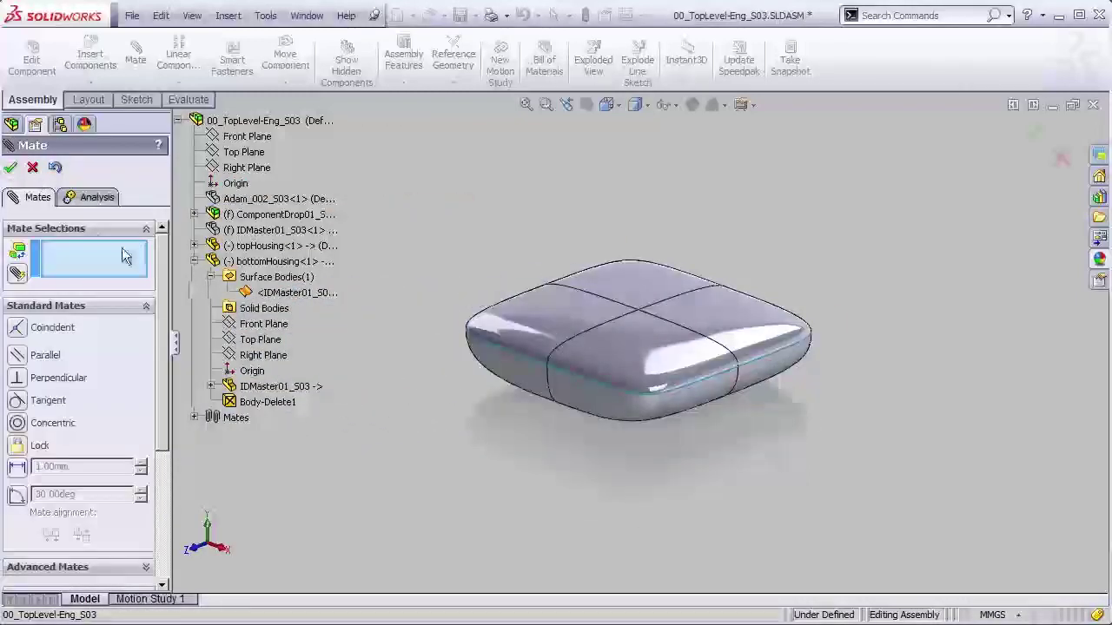
pyautogui.click(32, 168)
pyautogui.click(10, 302)
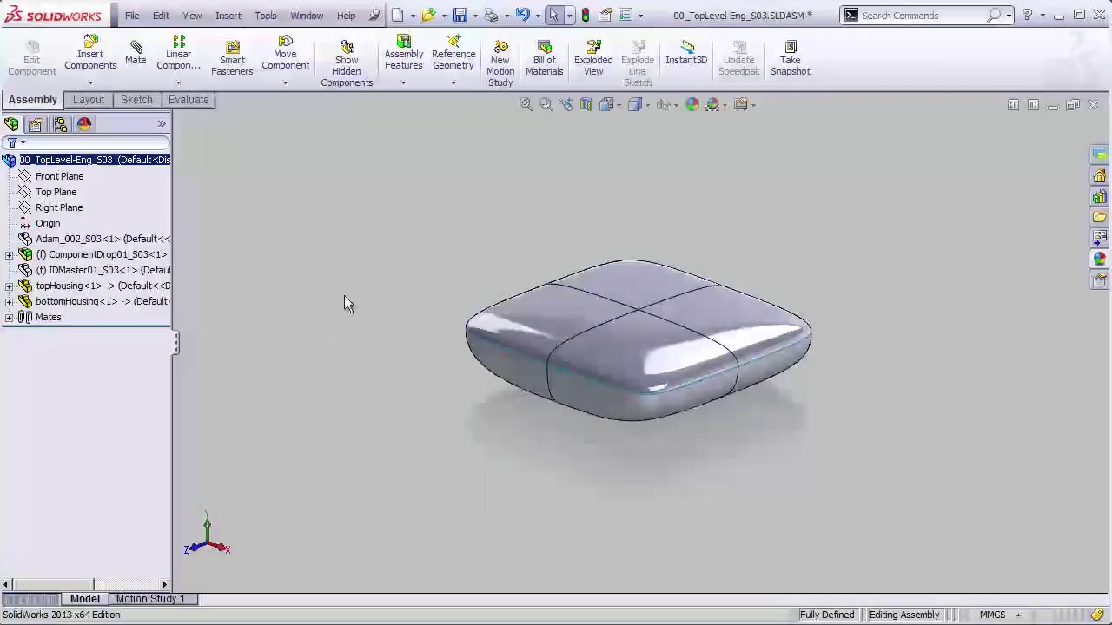
# Hide the bottomHousing component.
pyautogui.moveTo(638, 292); pyautogui.dragTo(551, 308, button='middle')
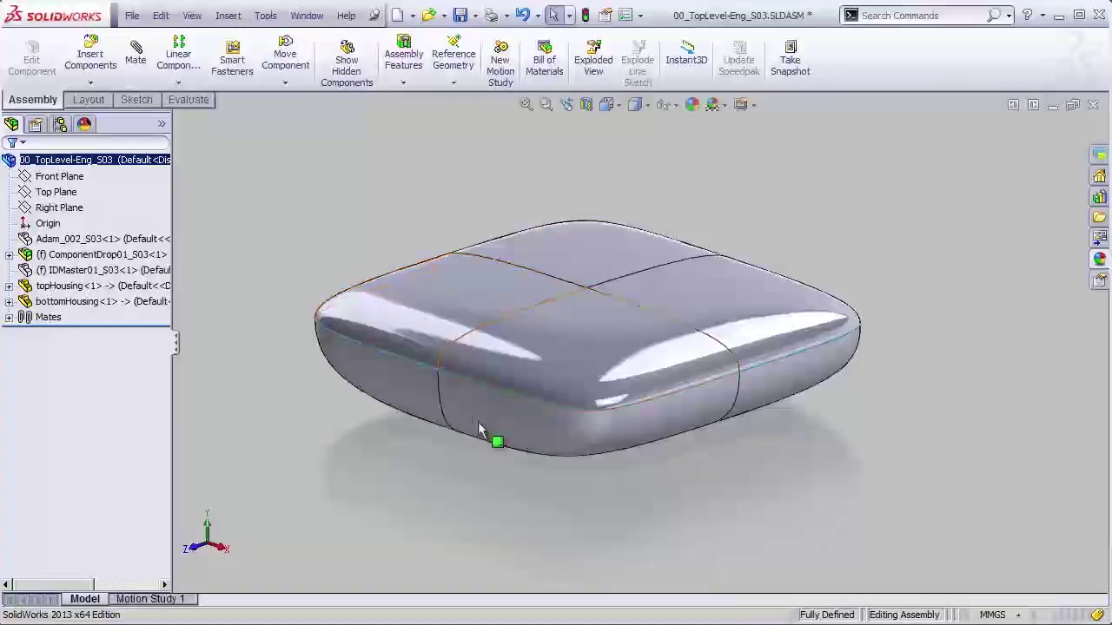
pyautogui.rightClick(74, 304)
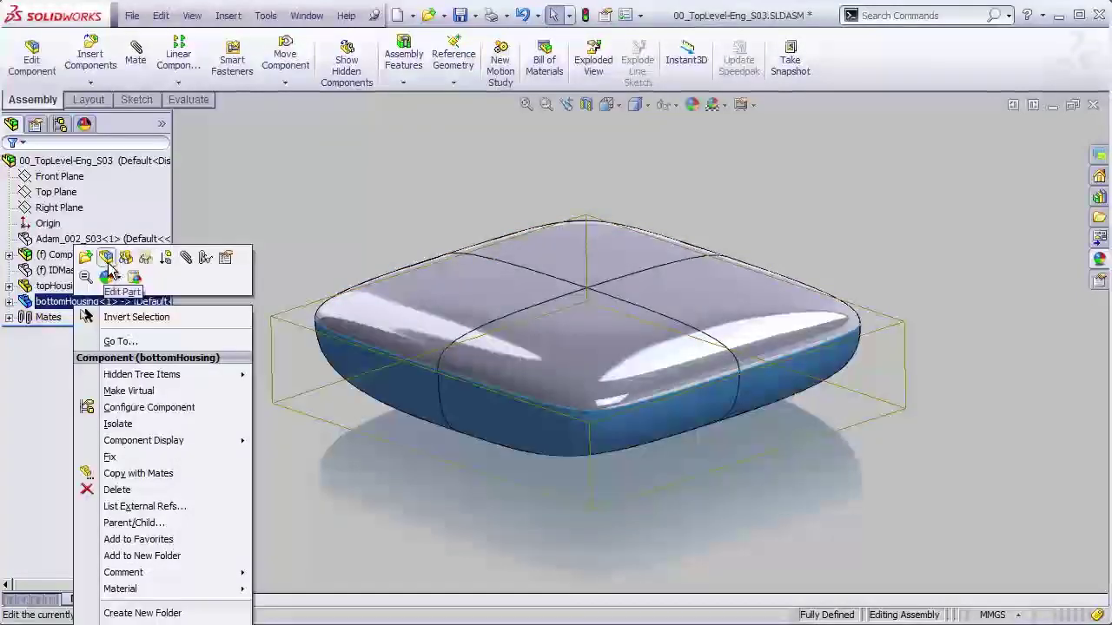
pyautogui.click(126, 259)
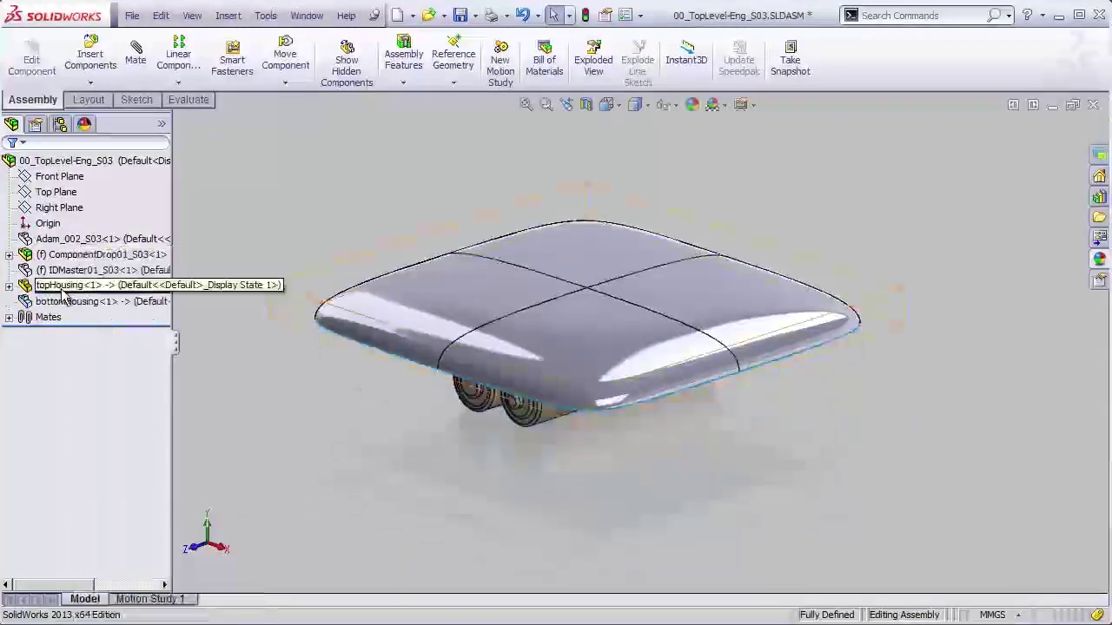
# Make topHousing transparent and zoom in on the green PCB inside.
pyautogui.rightClick(68, 287)
pyautogui.click(135, 244)
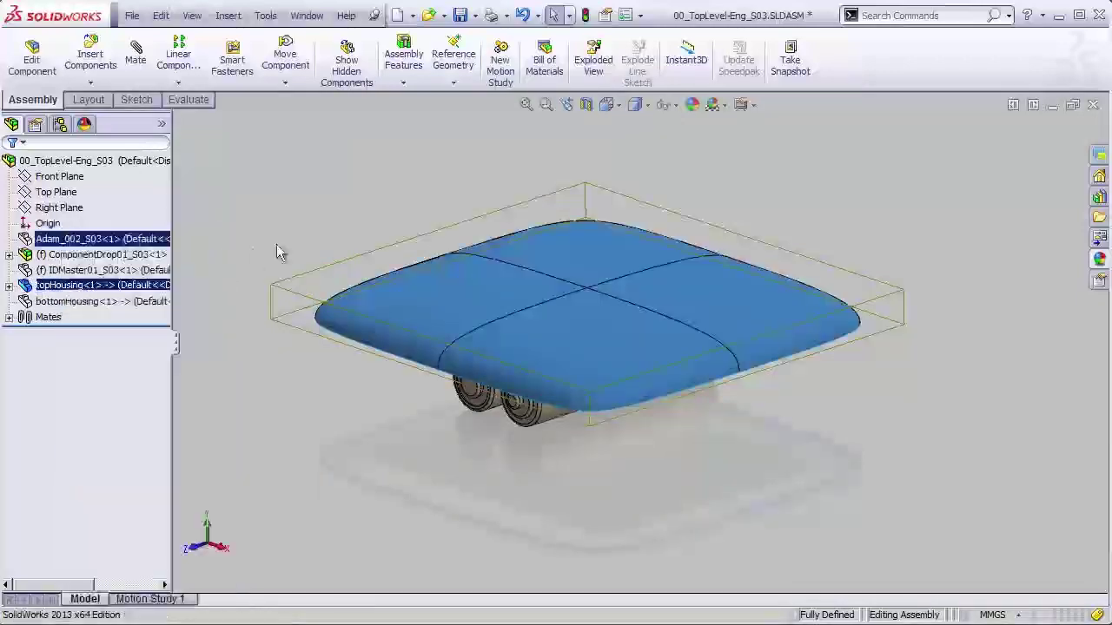
pyautogui.moveTo(594, 420); pyautogui.dragTo(599, 443, button='middle')
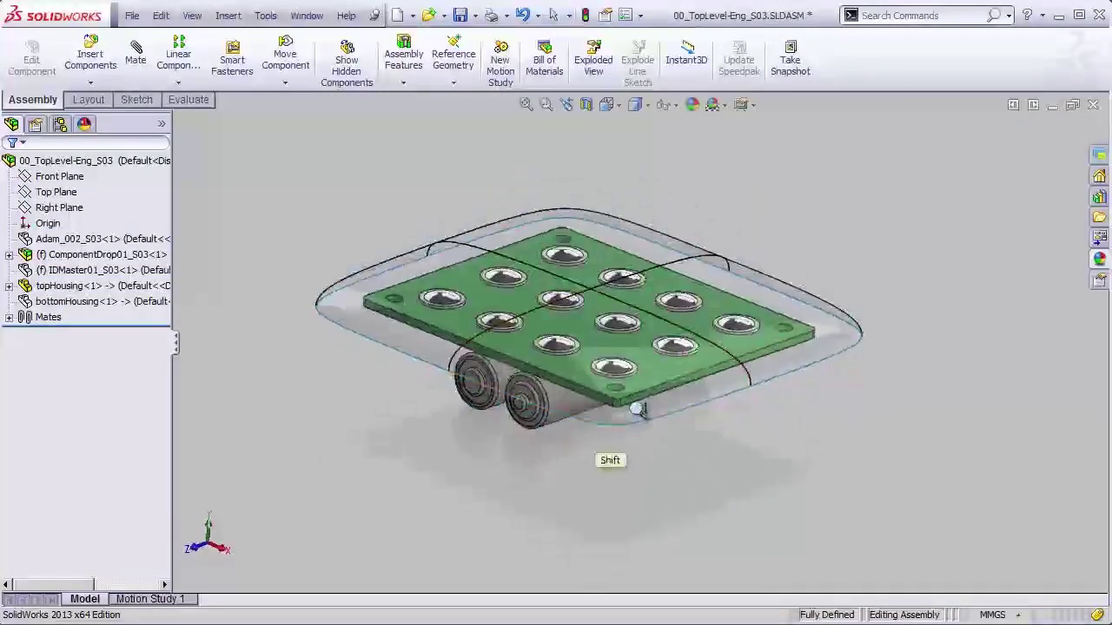
pyautogui.scroll(-3, 625, 426)
pyautogui.moveTo(638, 376); pyautogui.dragTo(653, 417, button='middle')
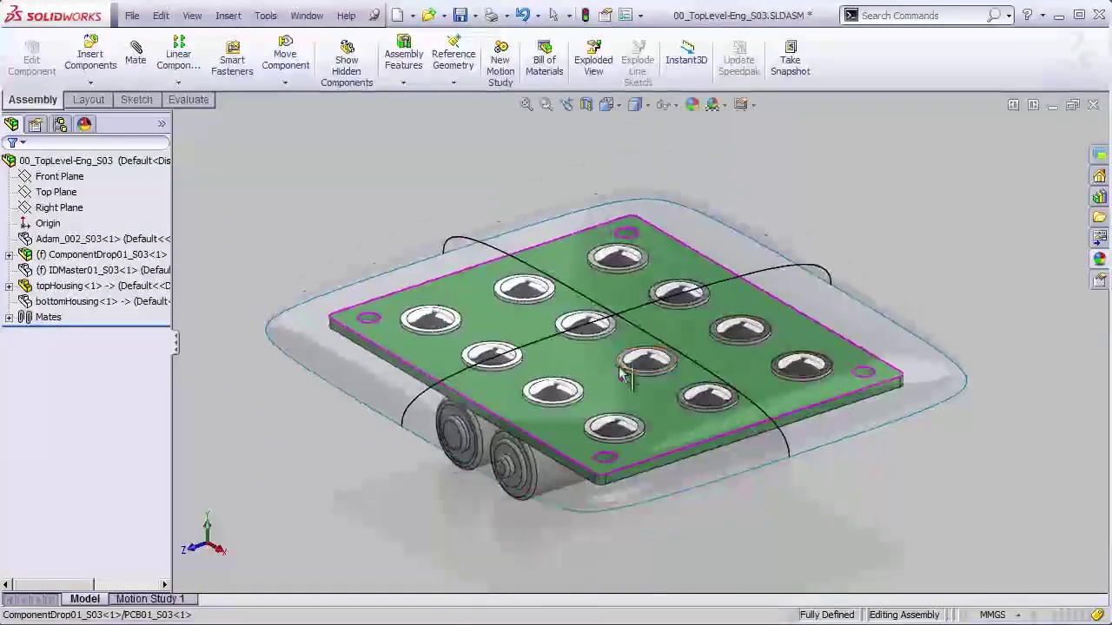